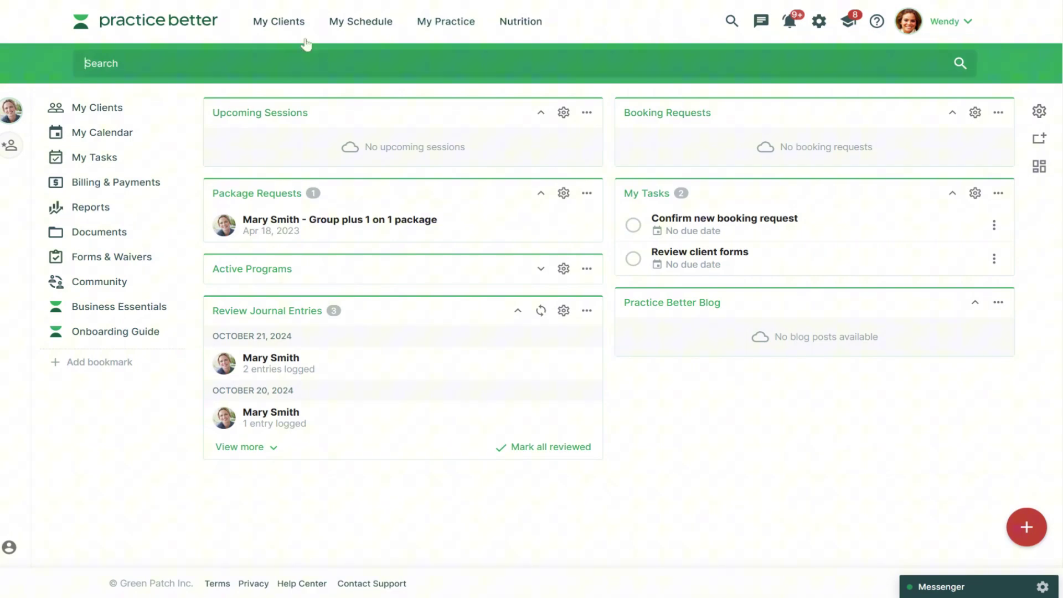
# Go to My Clients to load the All Clients list
pyautogui.moveTo(299, 31)
pyautogui.click(336, 105)
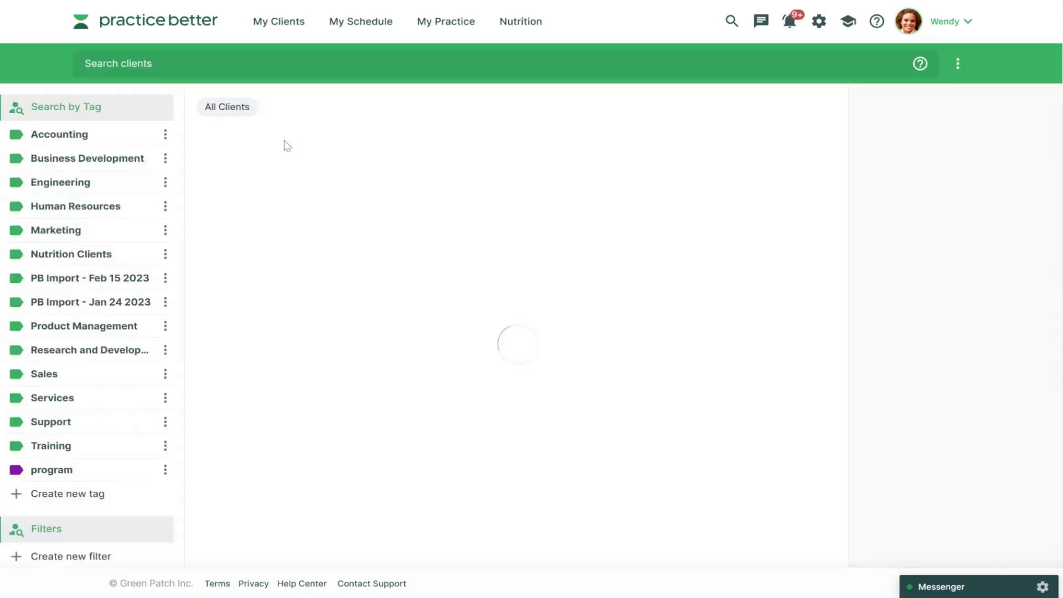
# Open the client's profile and view its Medical History with the medication and supplement sections
pyautogui.click(278, 153)
pyautogui.click(269, 149)
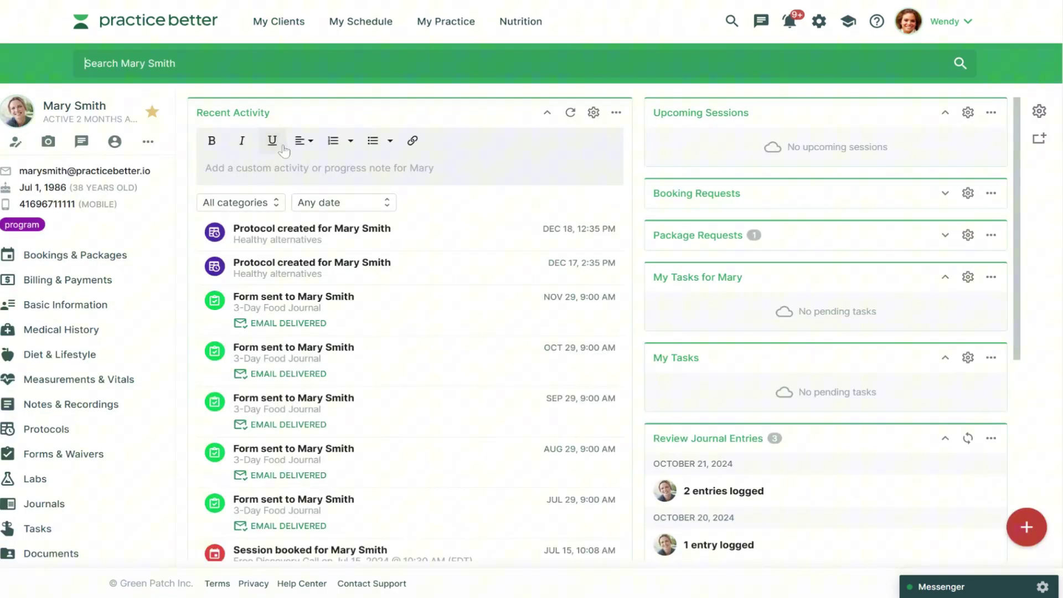
pyautogui.click(105, 332)
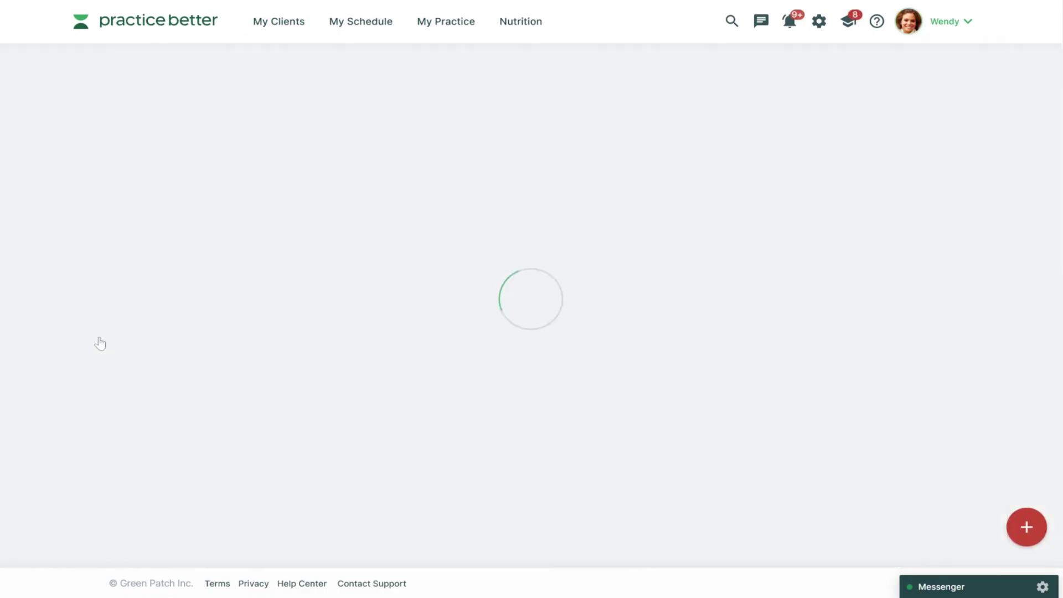
pyautogui.scroll(-13, 648, 391)
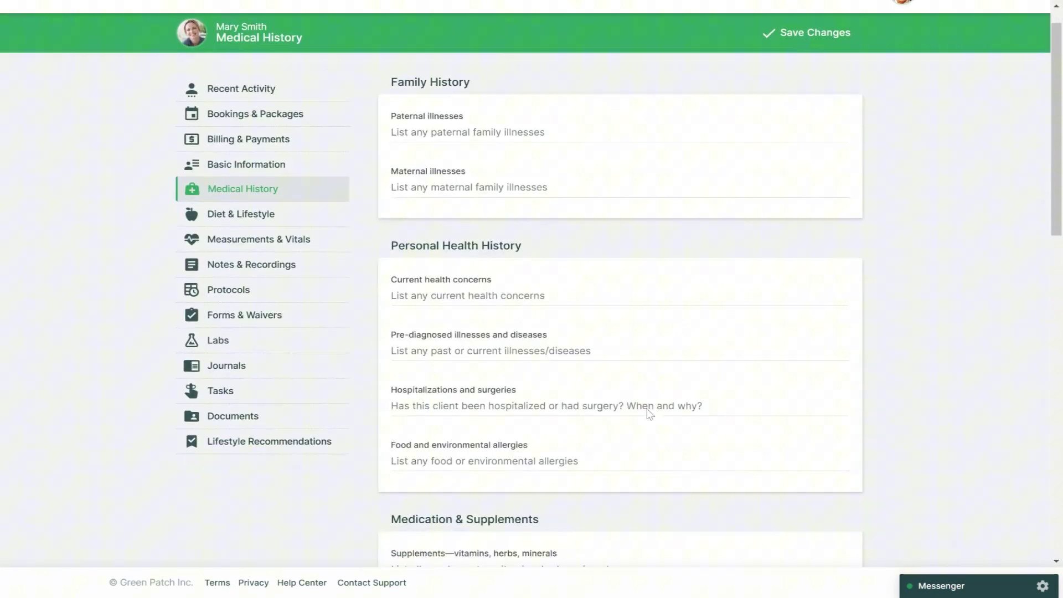
pyautogui.scroll(3, 647, 389)
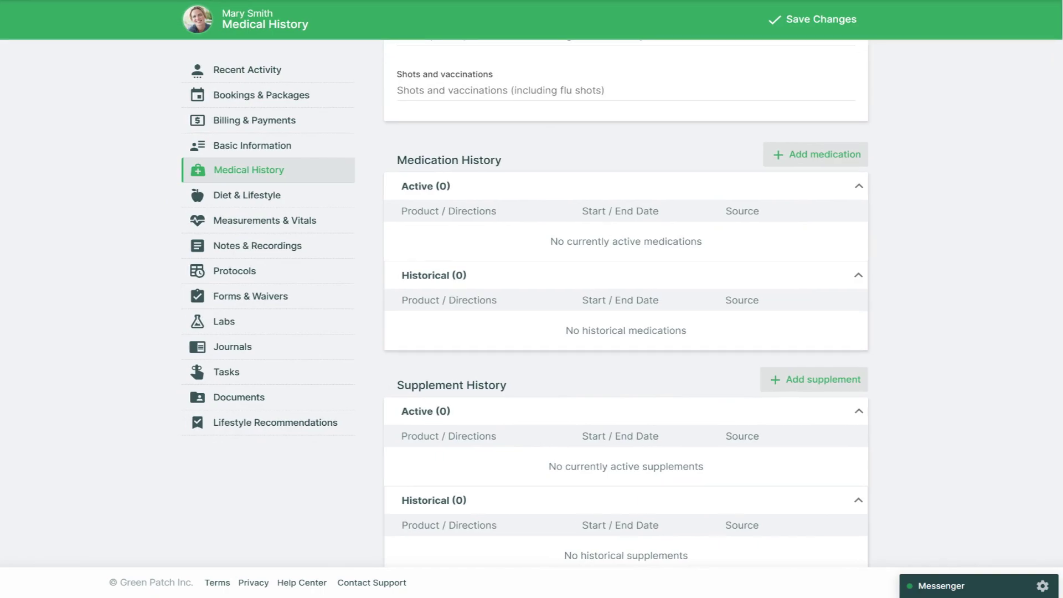
# Start a new medication entry for Tylenol (500 mg/1), CAD product region
pyautogui.click(818, 156)
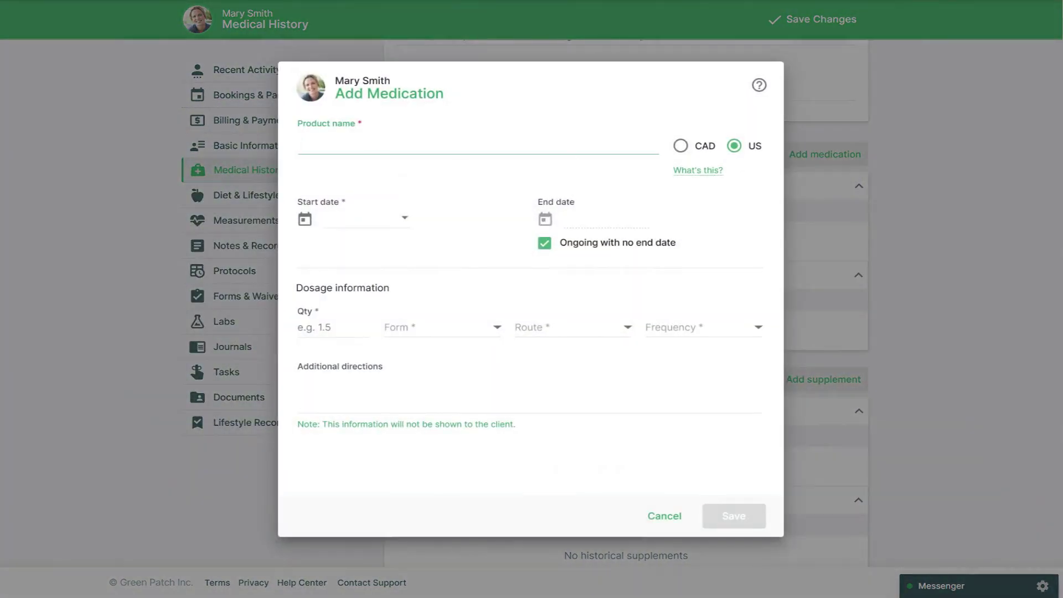
pyautogui.write('tylenol')
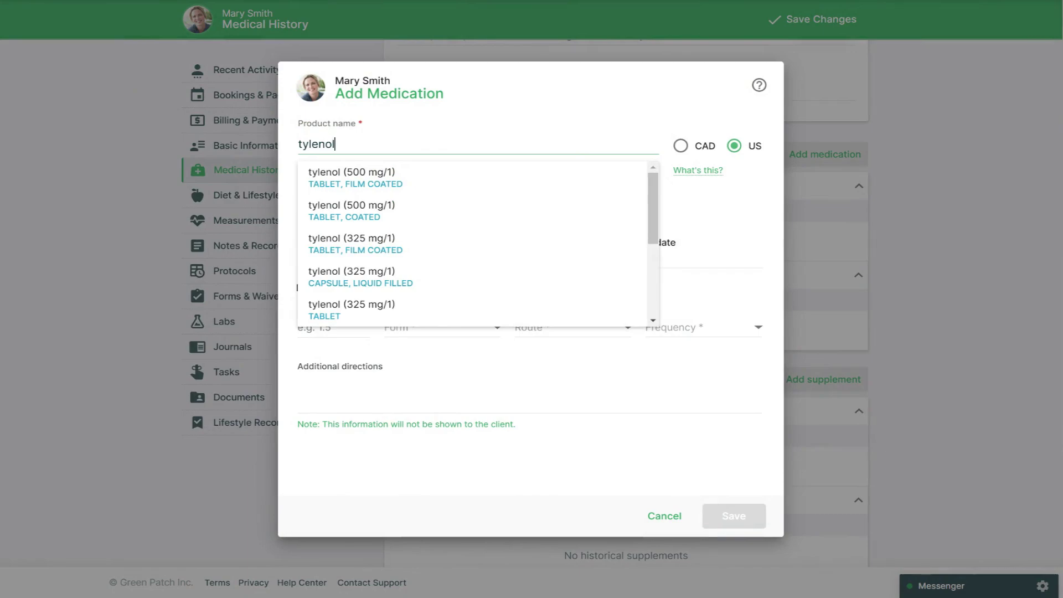
pyautogui.click(550, 183)
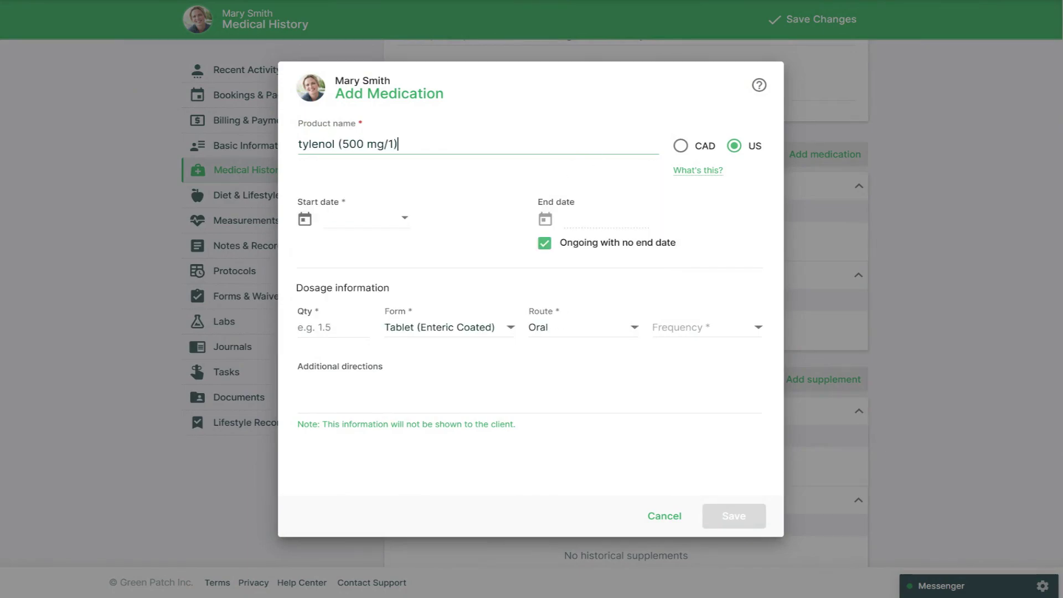
pyautogui.click(683, 152)
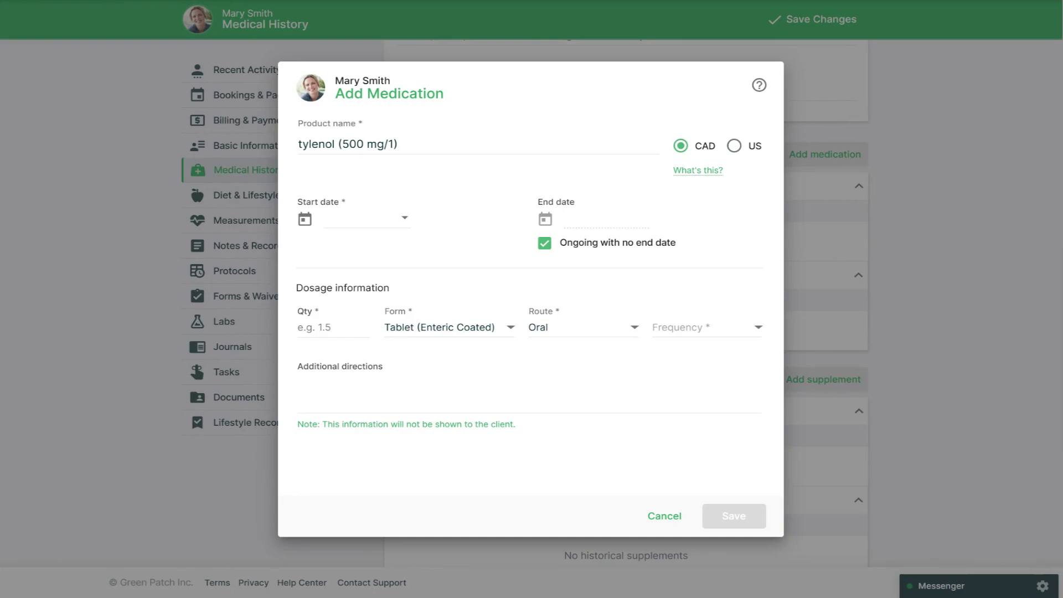
# Set start date December 1, 2024, quantity 1, frequency Once a Day, and save the medication
pyautogui.click(405, 217)
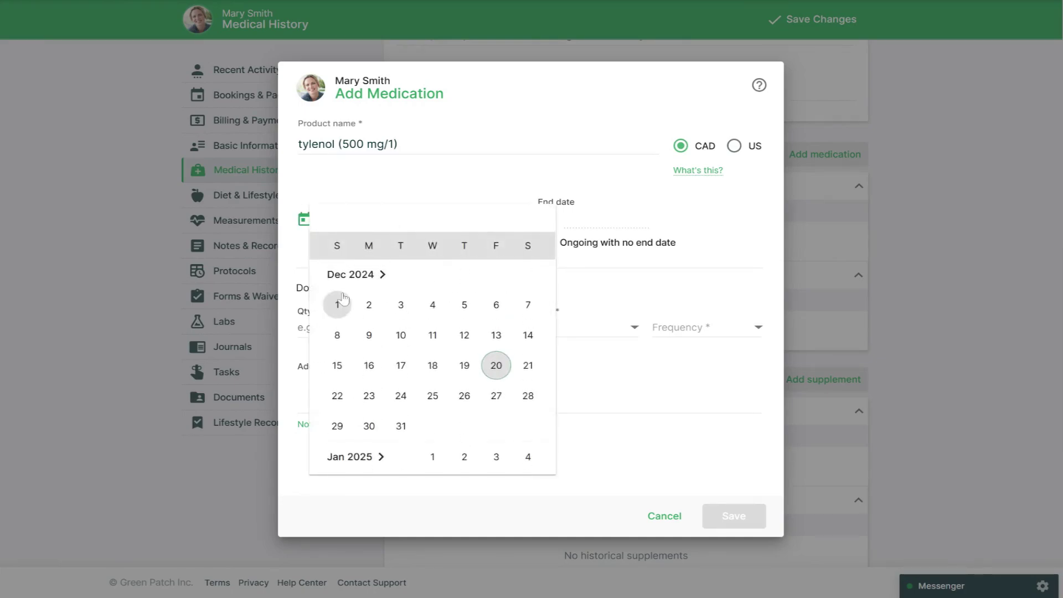
pyautogui.click(341, 300)
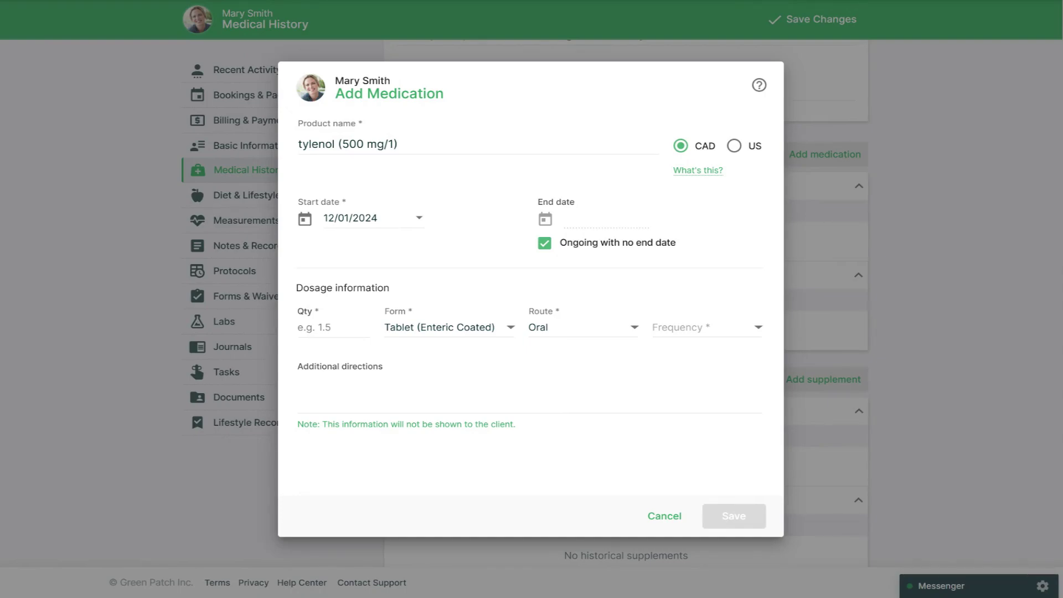
pyautogui.click(366, 331)
pyautogui.write('1')
pyautogui.click(707, 331)
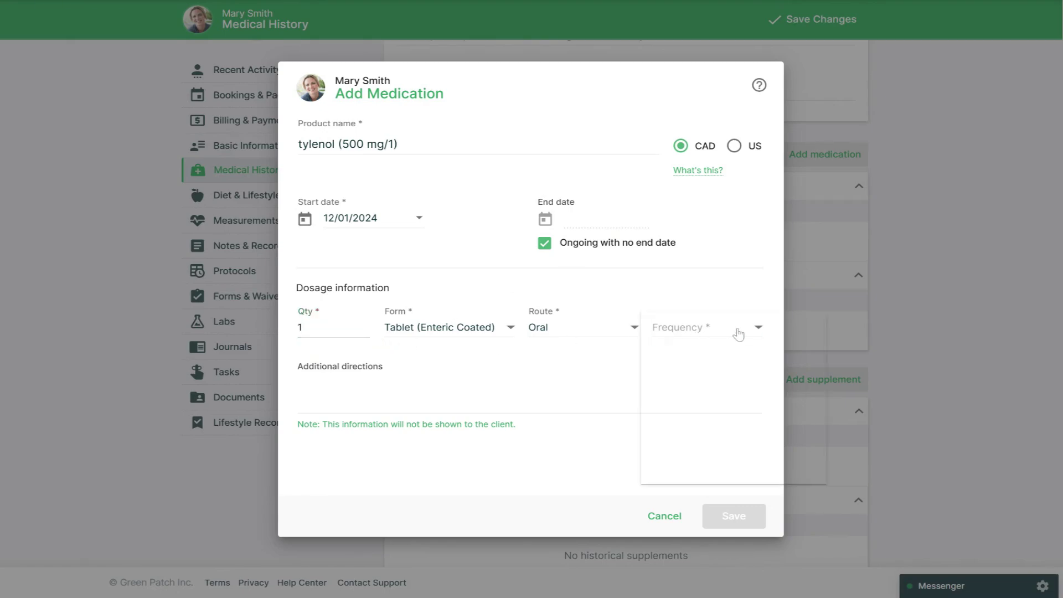
pyautogui.click(693, 403)
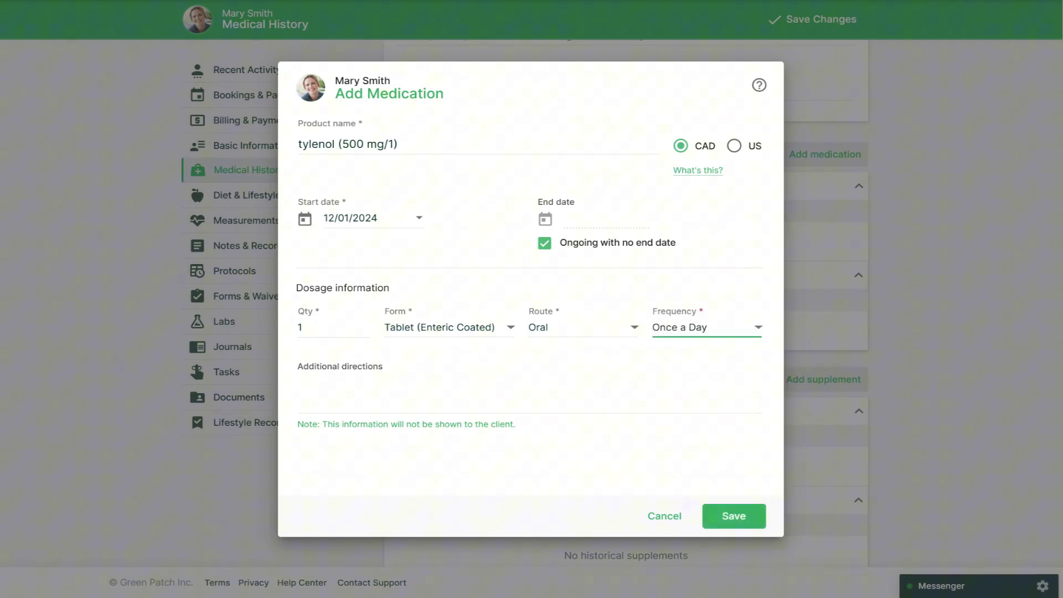
pyautogui.click(726, 513)
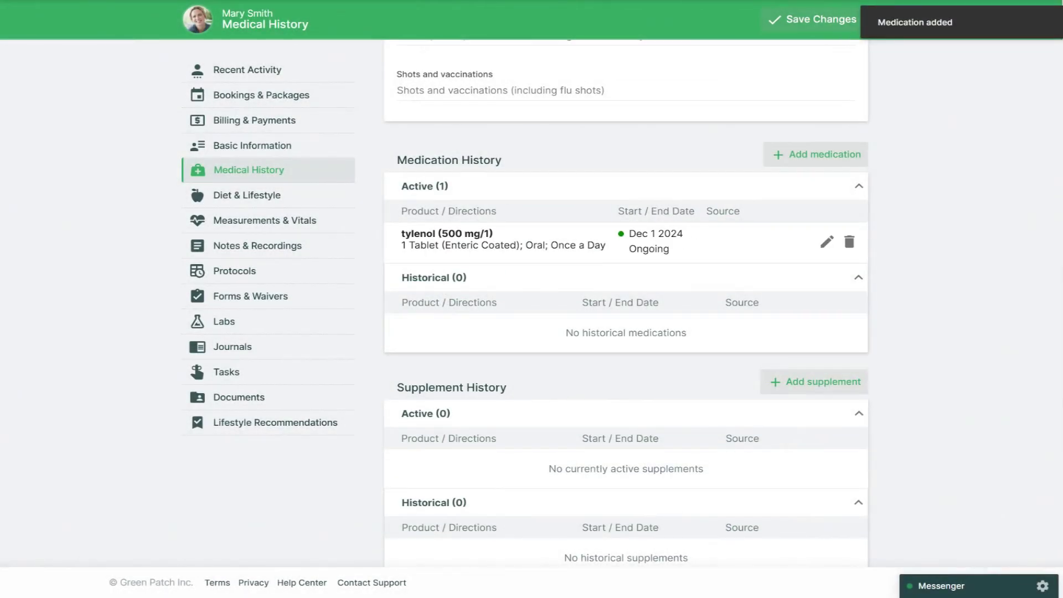
# Save the medical history changes and start a new entry under Supplement History
pyautogui.click(821, 20)
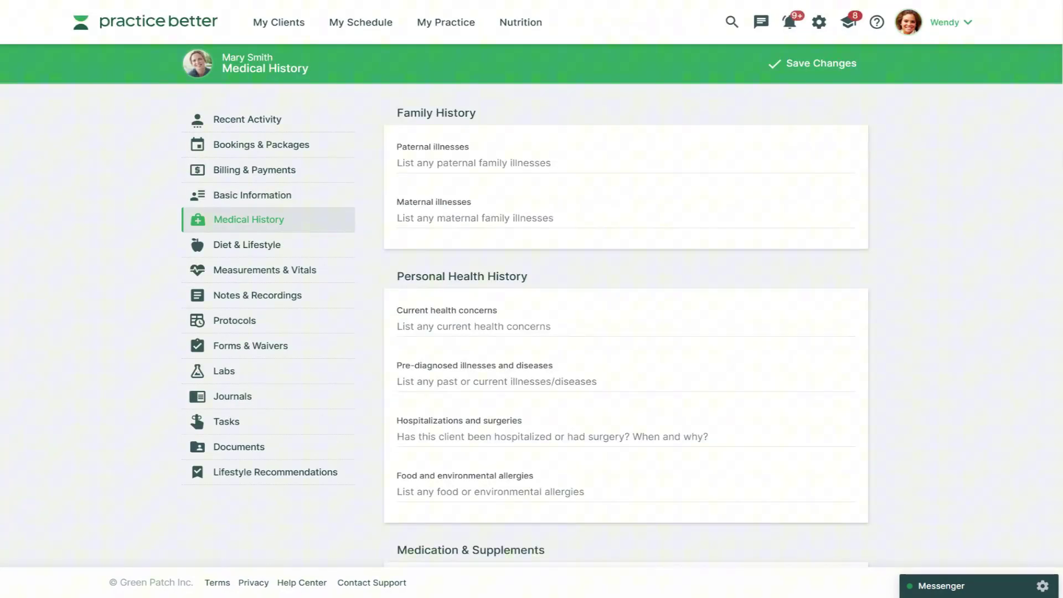
pyautogui.scroll(-10, 929, 225)
pyautogui.scroll(-1, 930, 224)
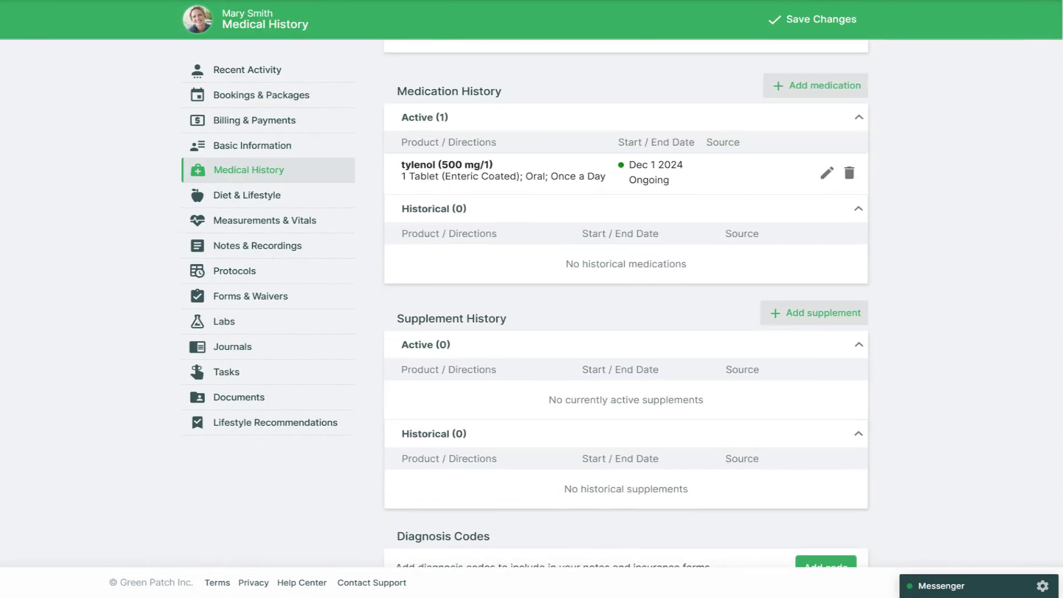
pyautogui.click(795, 317)
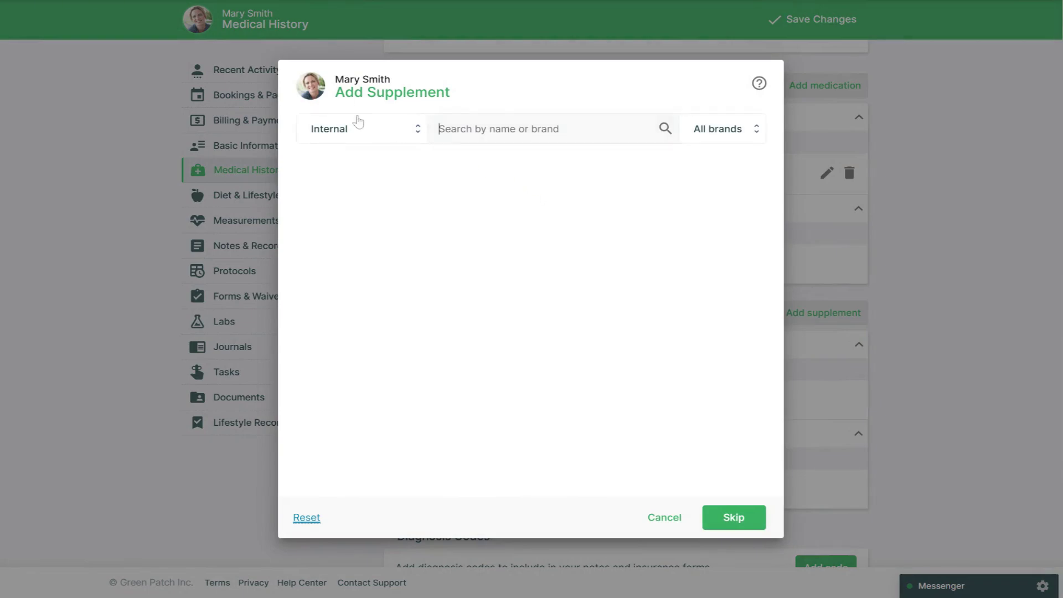
# Search the Fullscript catalogue for calcium and select Calcium D-Glucarate by Designs for Health
pyautogui.click(376, 132)
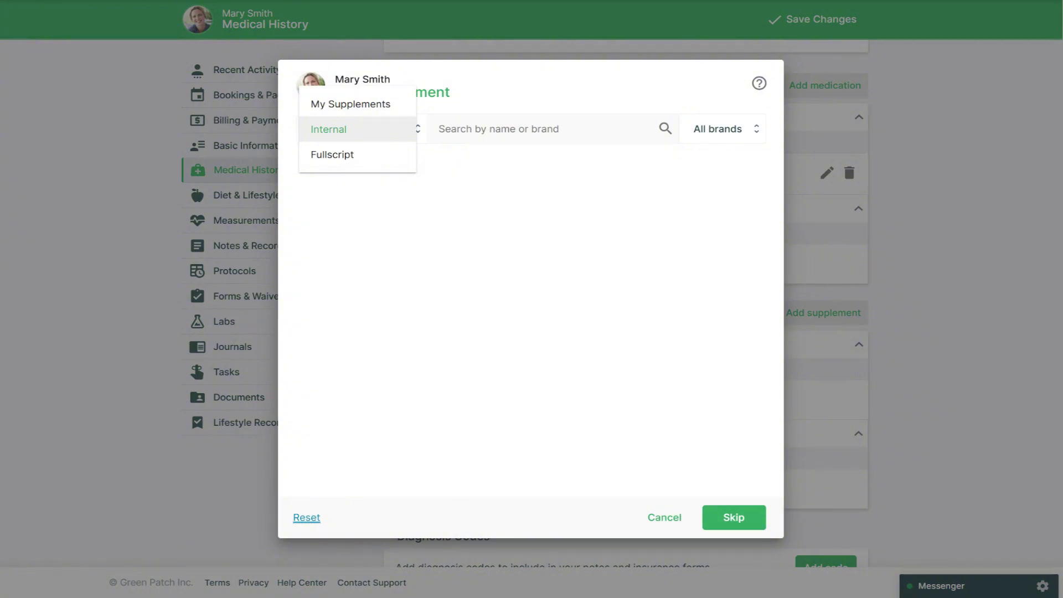
pyautogui.click(387, 161)
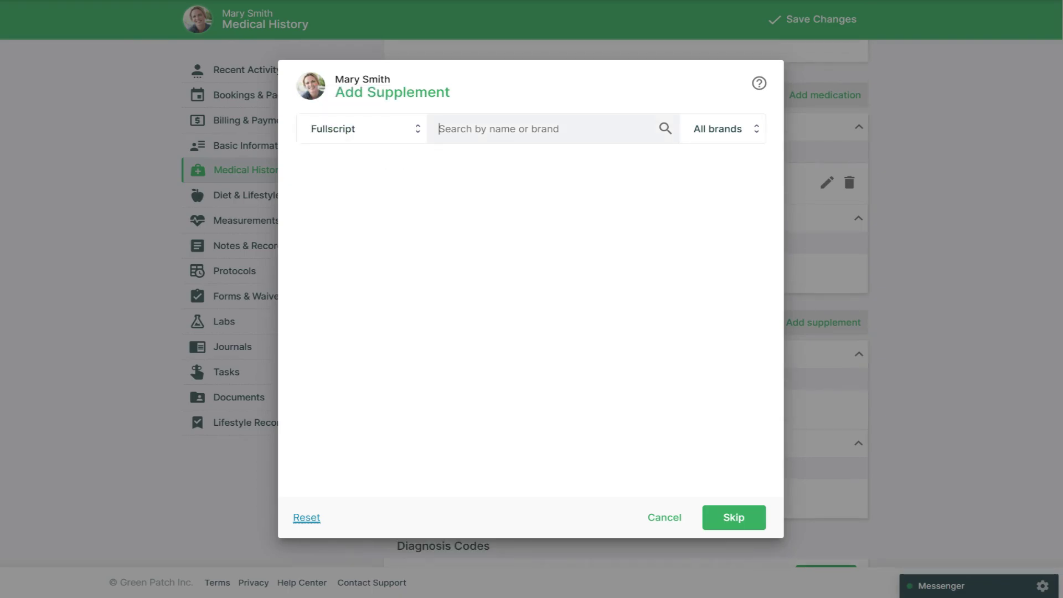
pyautogui.write('calcium')
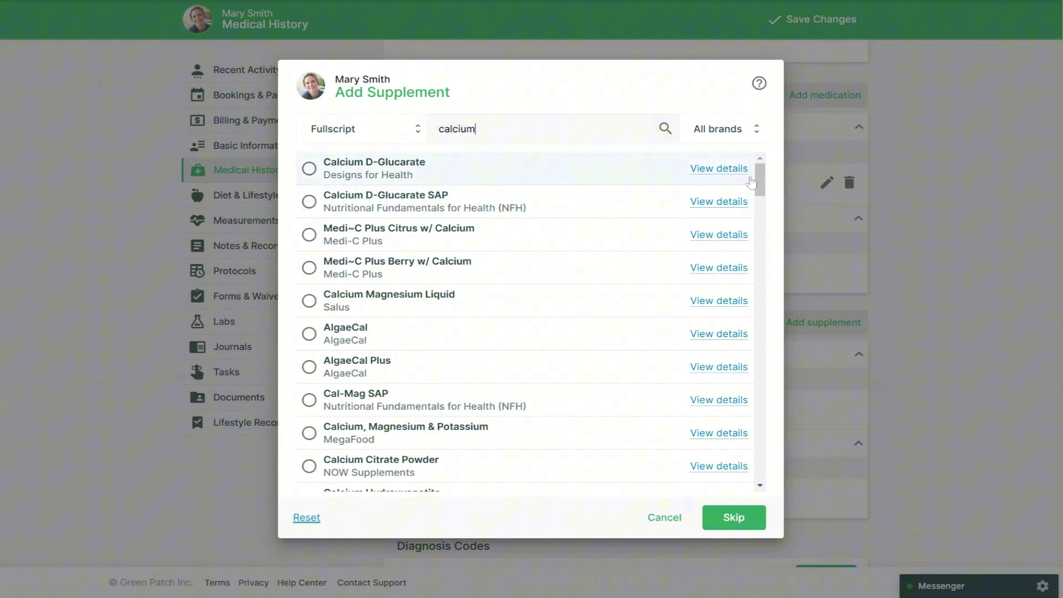
pyautogui.click(730, 169)
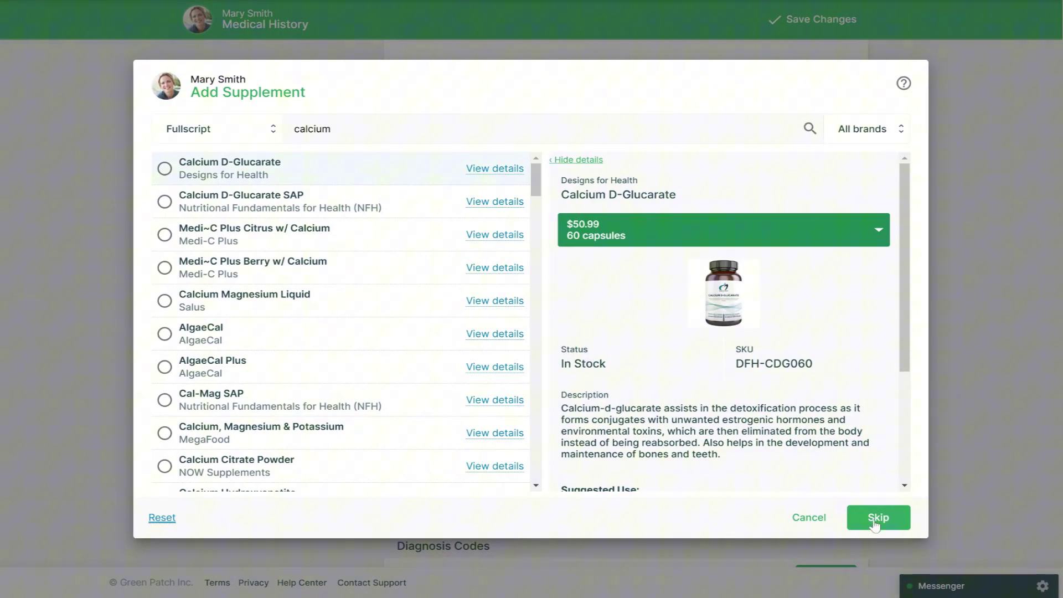
pyautogui.click(165, 171)
pyautogui.click(876, 519)
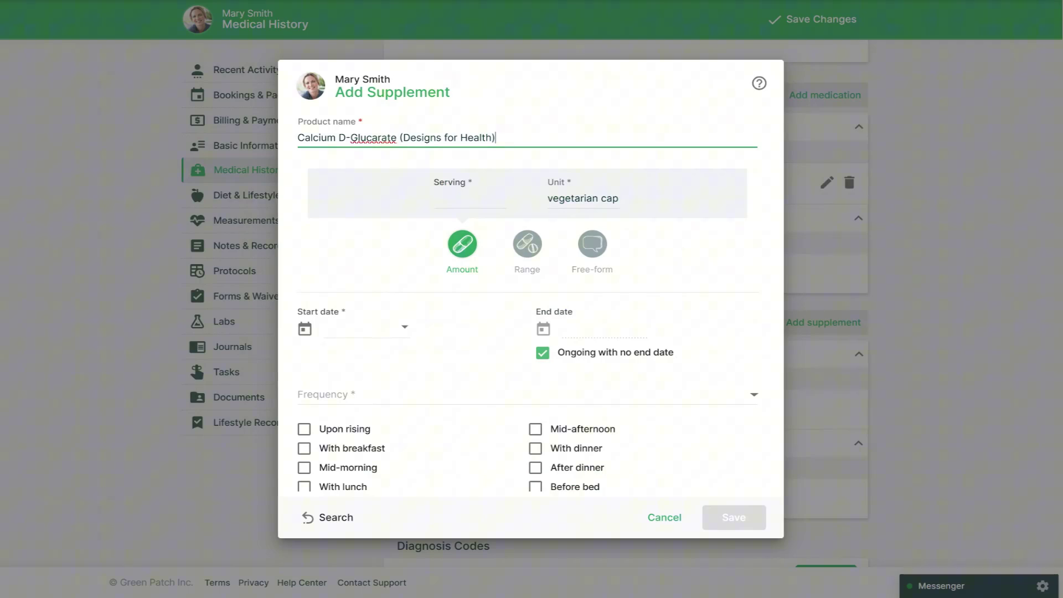
# Enter a serving of 1, starting December 1 and ending December 13, 2024
pyautogui.click(468, 246)
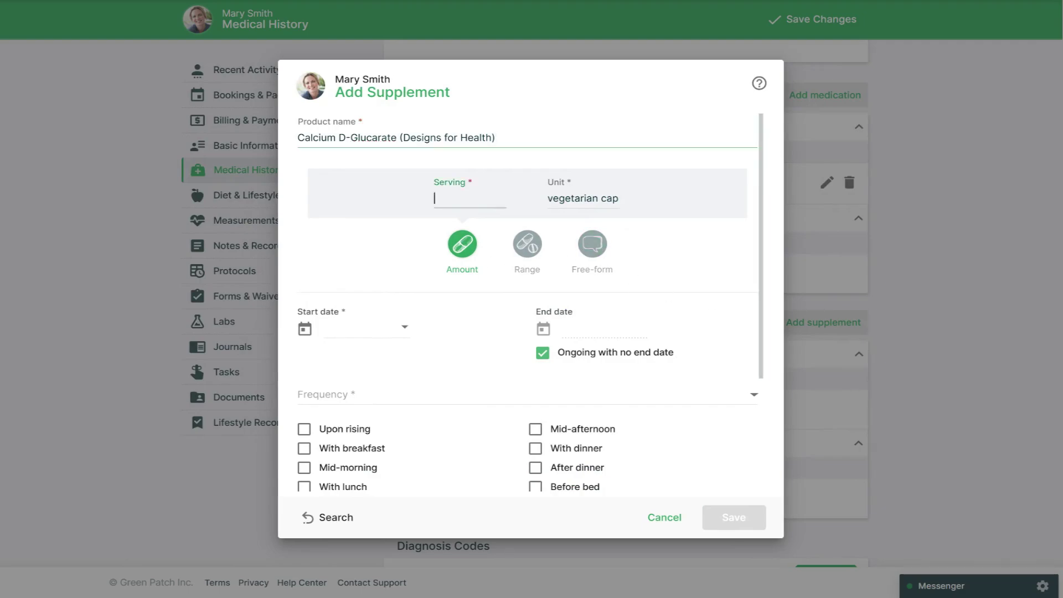
pyautogui.write('1')
pyautogui.click(400, 330)
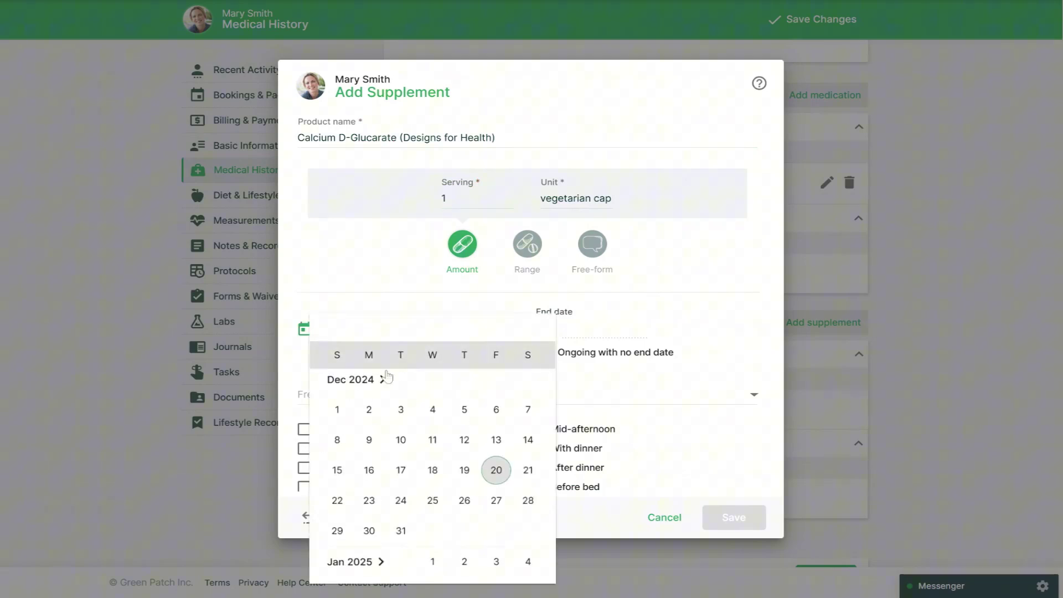
pyautogui.click(336, 415)
pyautogui.click(542, 353)
pyautogui.click(586, 328)
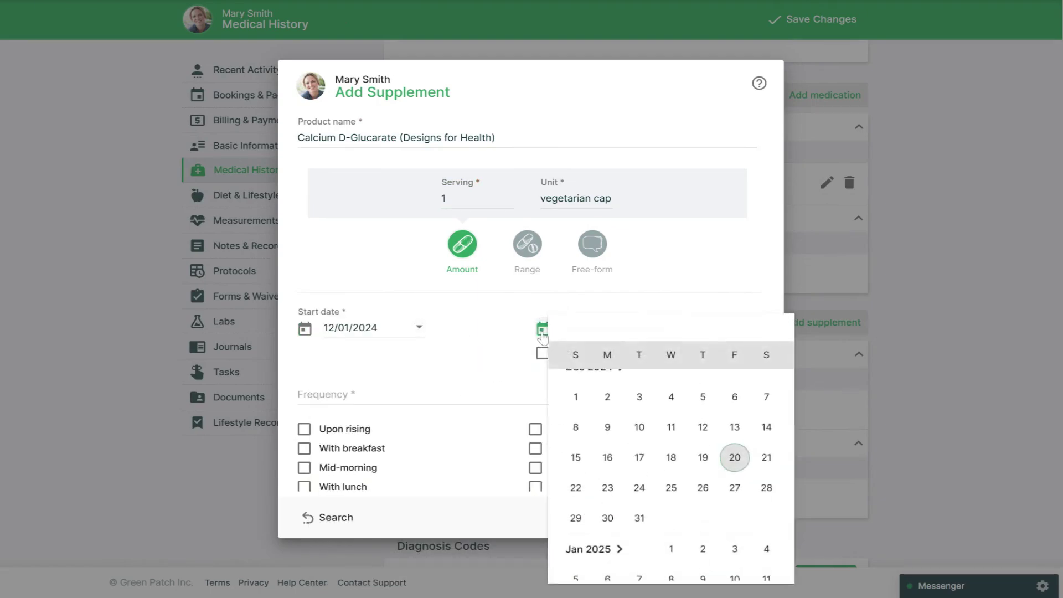
pyautogui.click(735, 445)
# Set the frequency to Once a Day, mark it Upon rising, and save the supplement
pyautogui.click(493, 392)
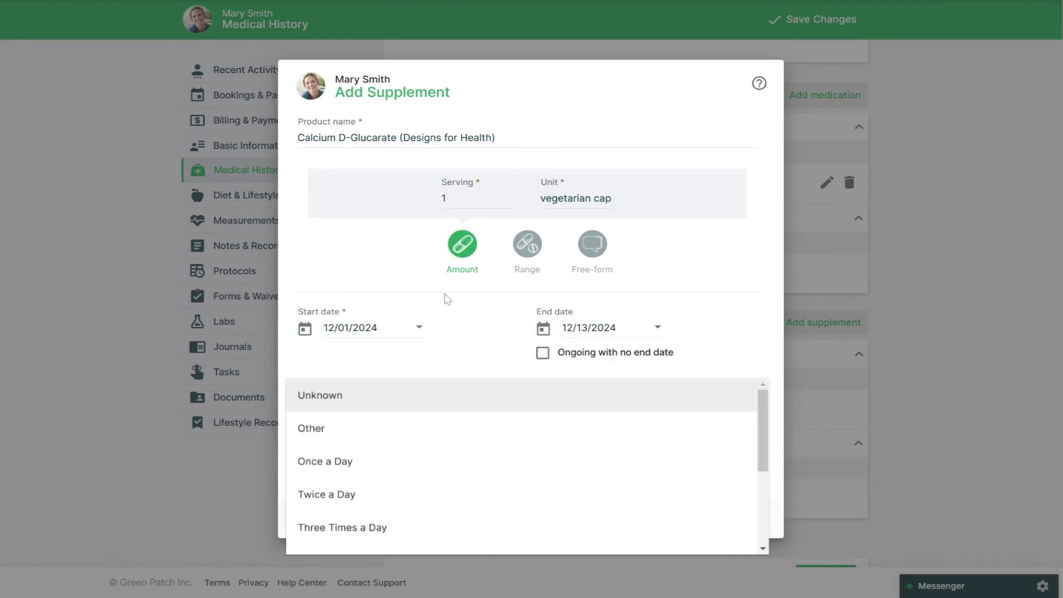
pyautogui.click(344, 461)
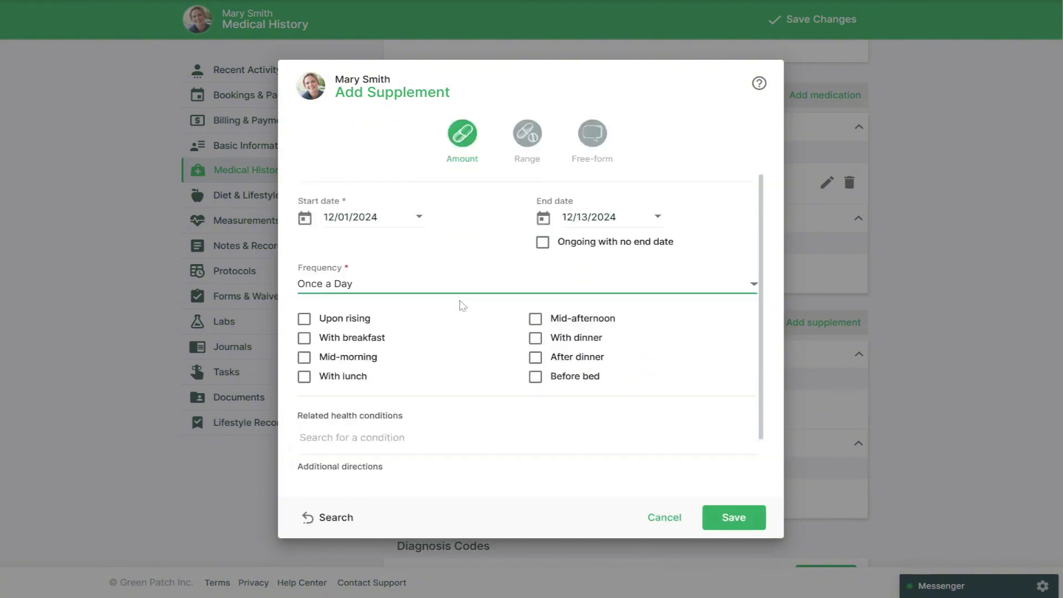
pyautogui.click(344, 292)
pyautogui.scroll(-1, 607, 486)
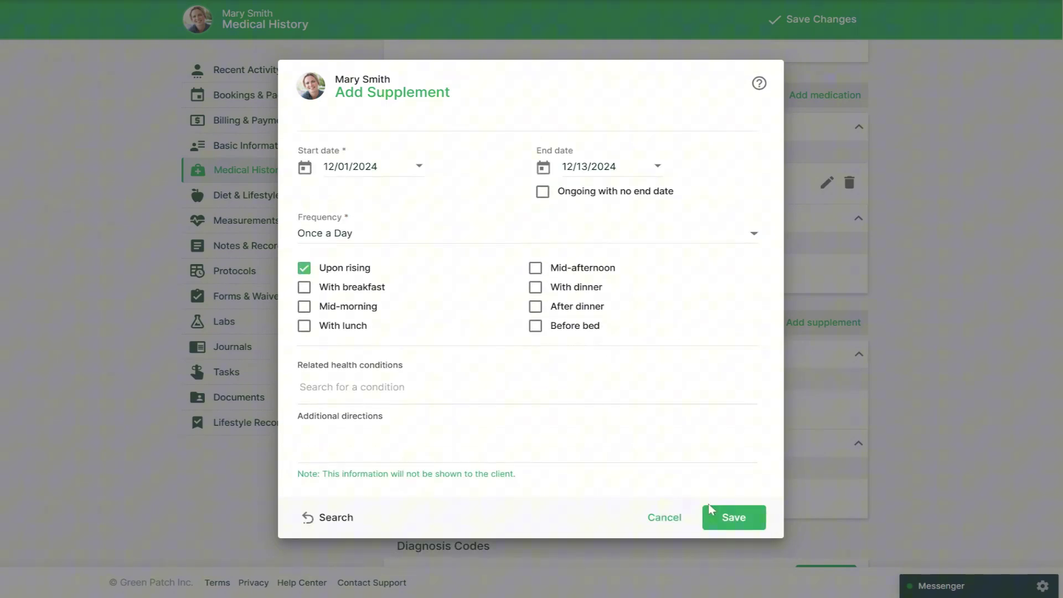
pyautogui.click(724, 519)
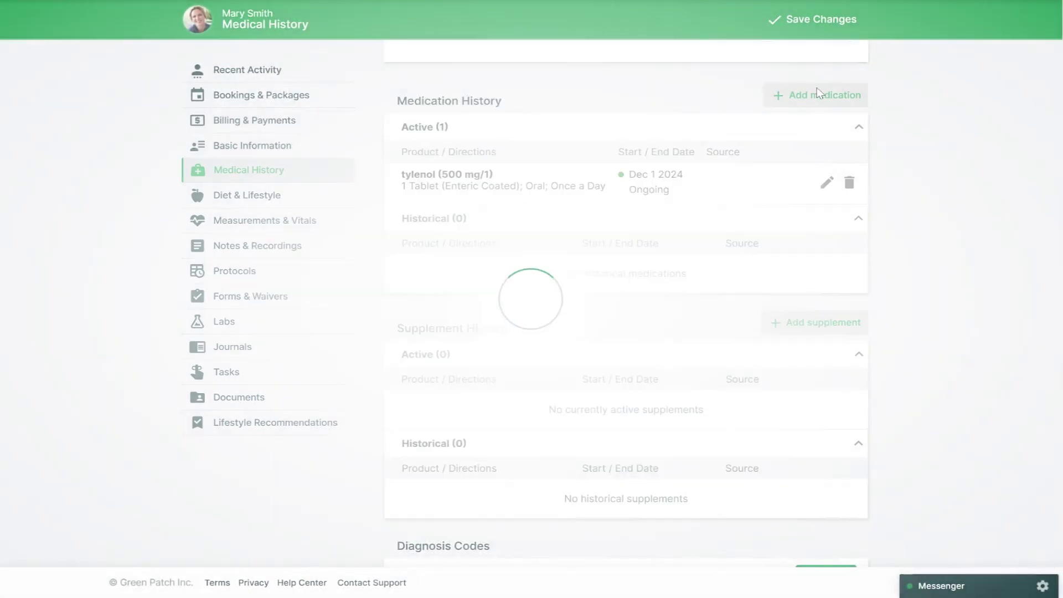
# Save the history and confirm Calcium D-Glucarate appears as Historical, Dec 1–13, 2024
pyautogui.click(818, 22)
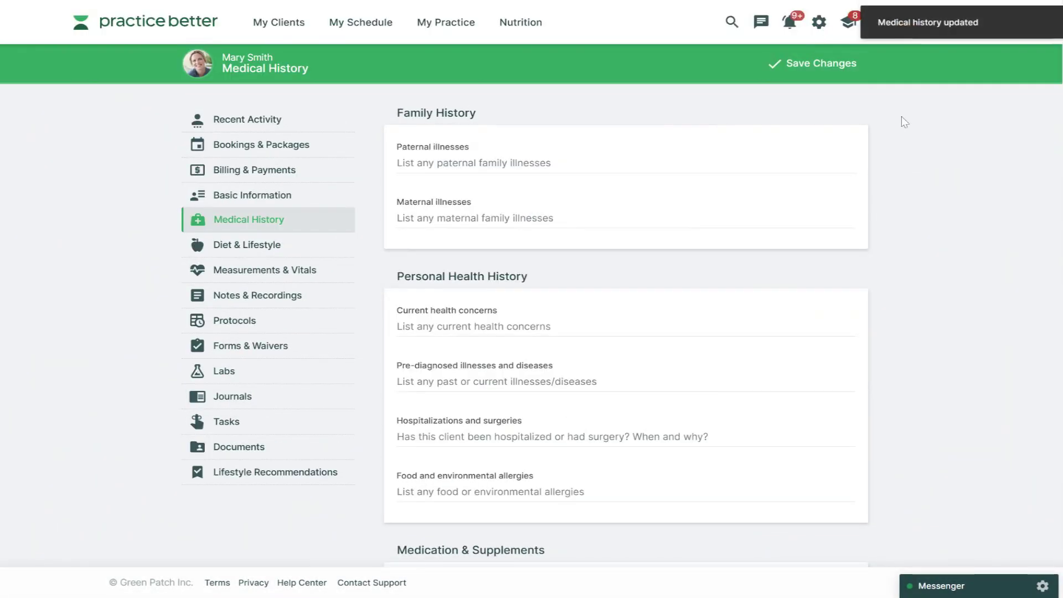
pyautogui.scroll(-6, 909, 133)
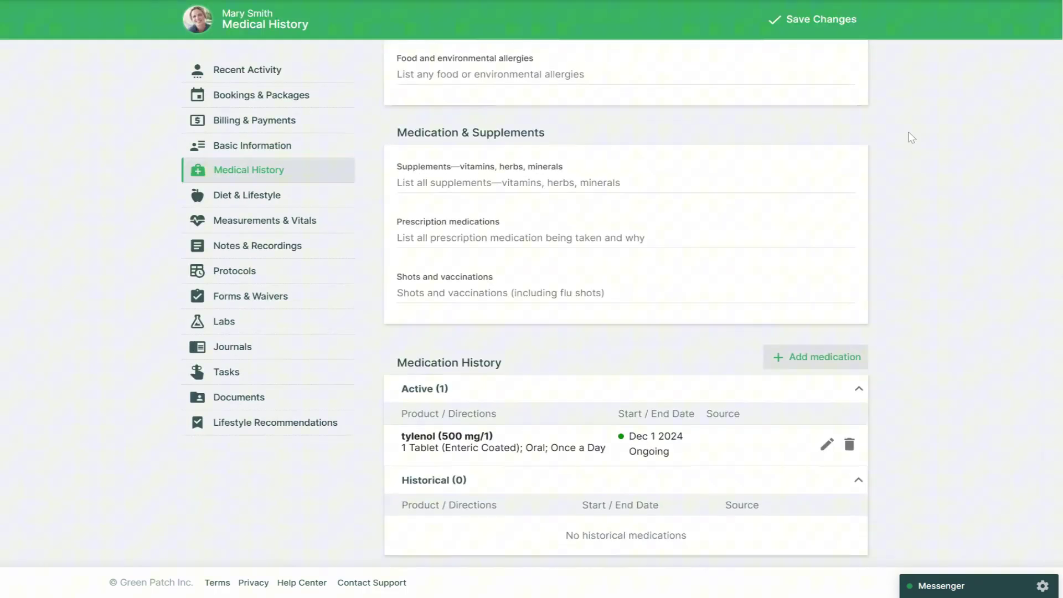
pyautogui.scroll(-4, 910, 136)
pyautogui.scroll(-3, 485, 154)
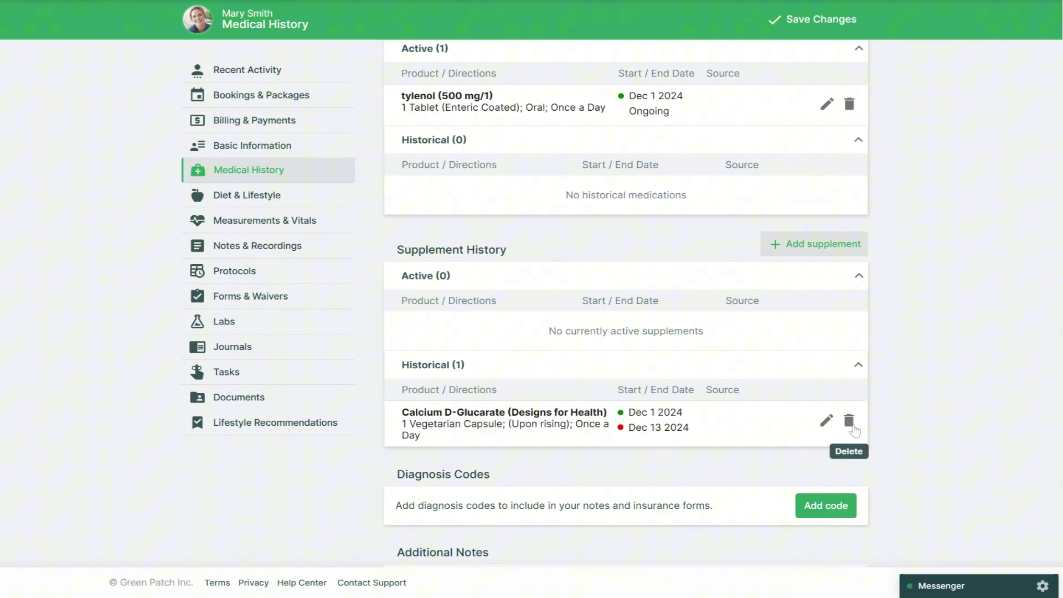
# Add the direction 'Please ensure you consume as soon as you rise' to Calcium D-Glucarate
pyautogui.click(826, 421)
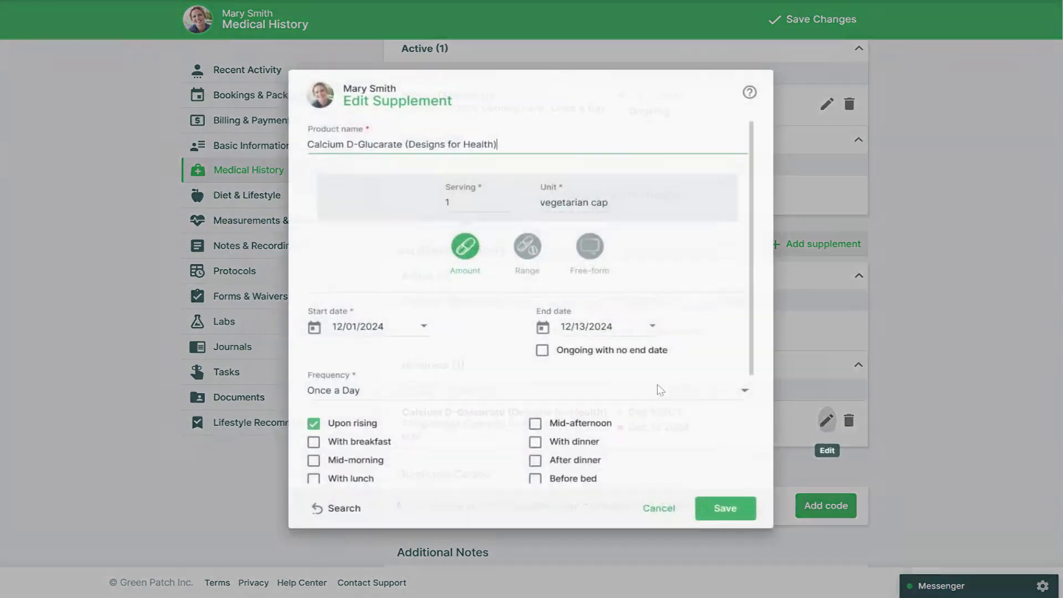
pyautogui.scroll(-4, 565, 375)
pyautogui.click(382, 458)
pyautogui.write('Please ensure you consume as soon as you rise')
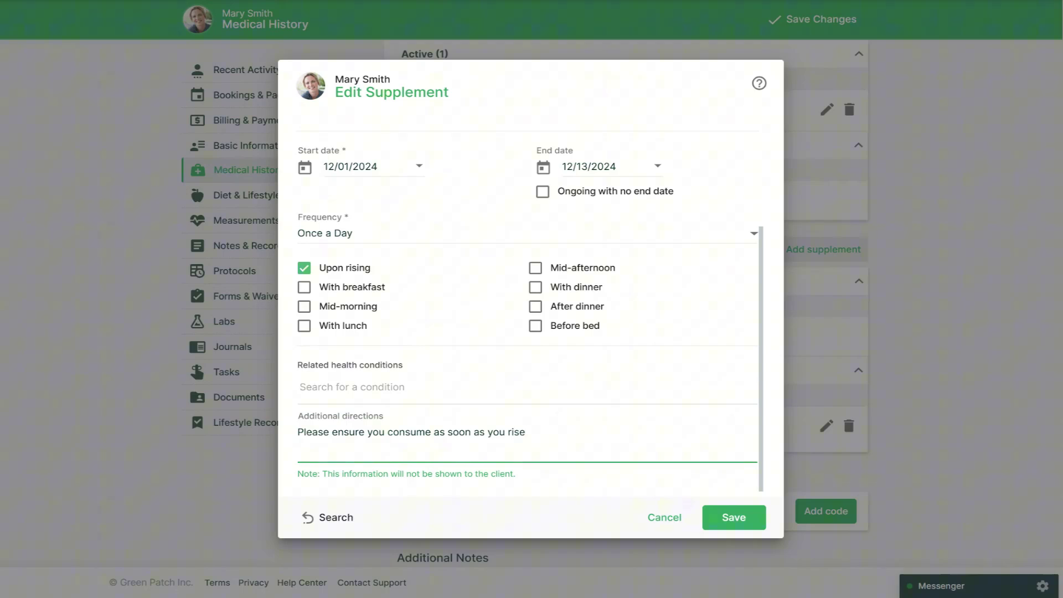
pyautogui.click(745, 516)
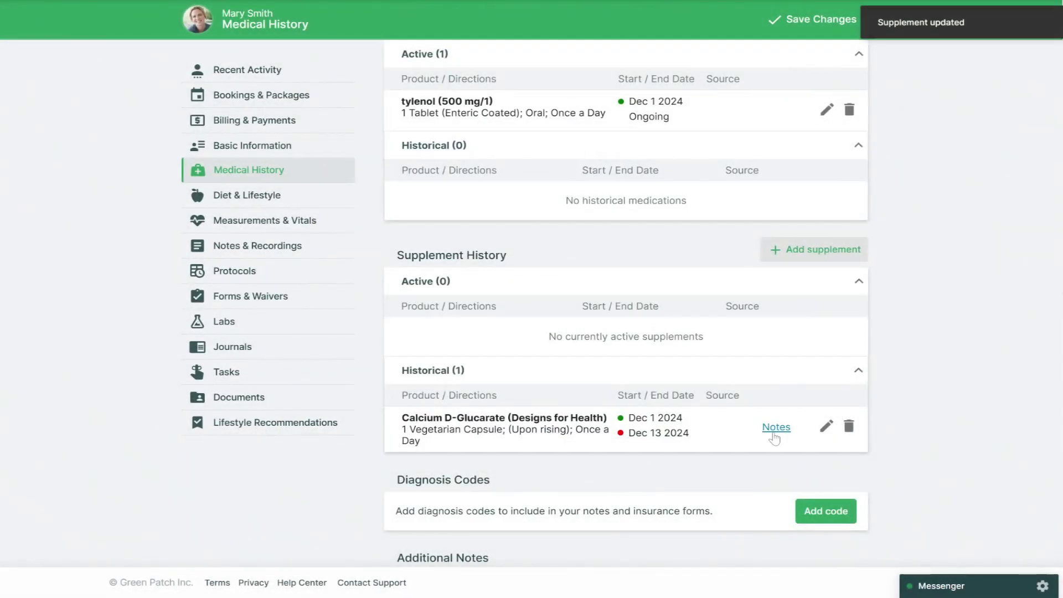
# Check the supplement's notes and save the medical history changes
pyautogui.click(775, 428)
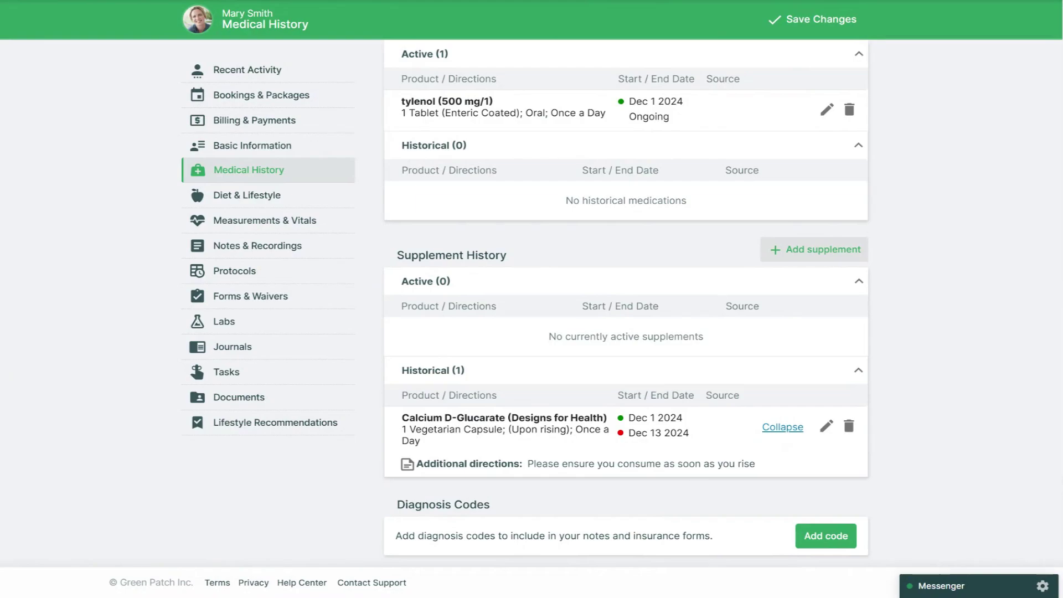
pyautogui.click(781, 428)
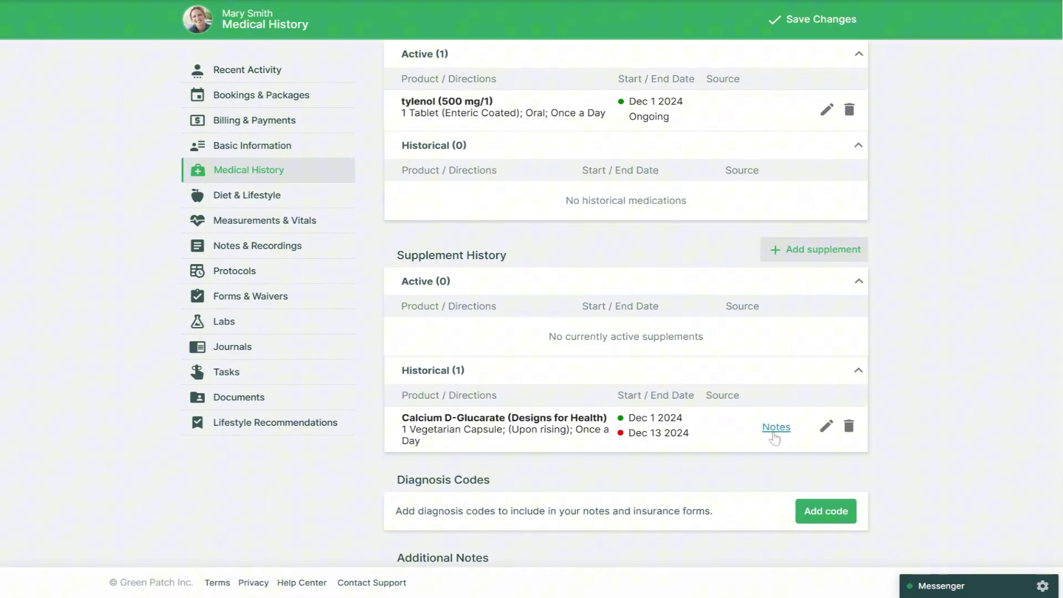
pyautogui.click(775, 427)
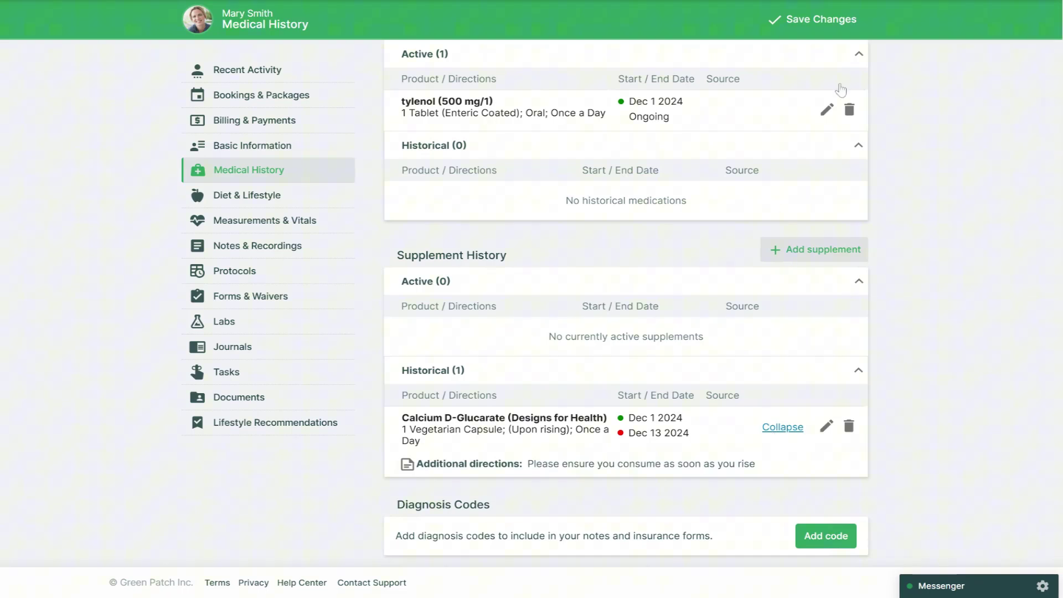
pyautogui.click(819, 30)
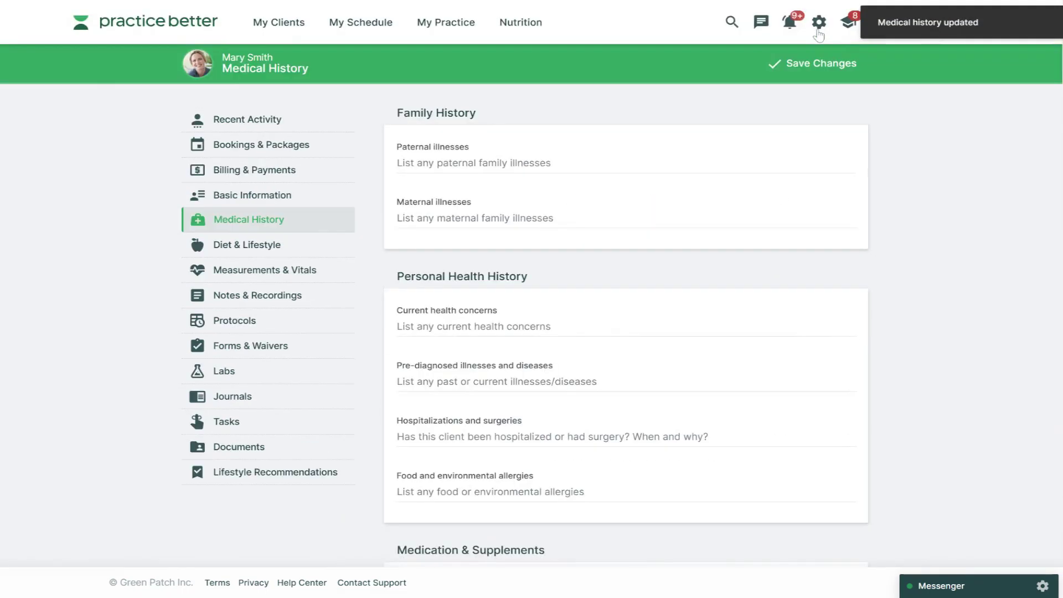
# Go to My Practice > Forms & Waivers and edit the Intake Questionnaire
pyautogui.click(429, 29)
pyautogui.click(433, 275)
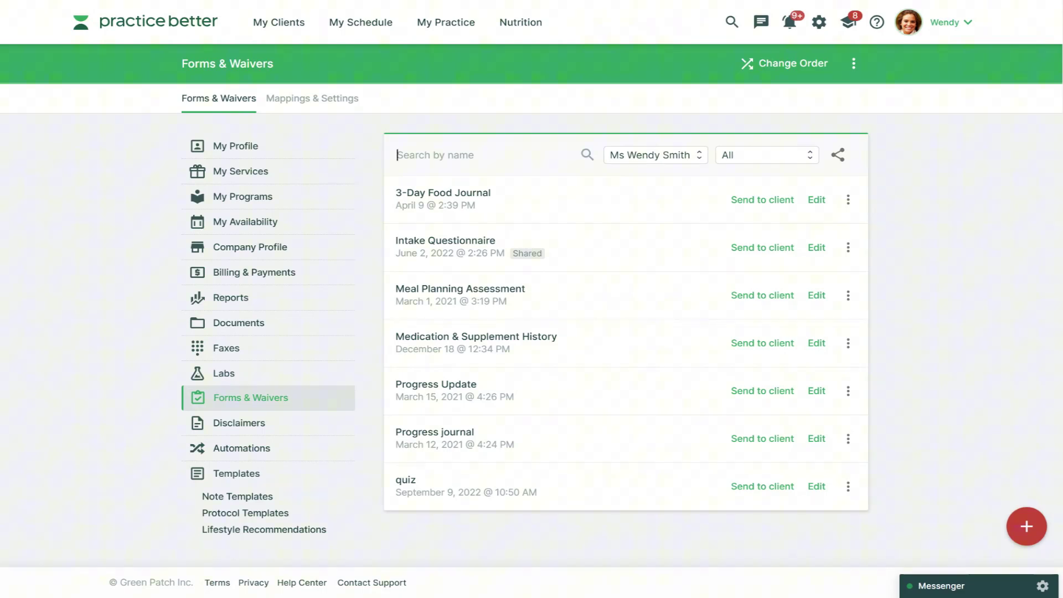
pyautogui.click(811, 250)
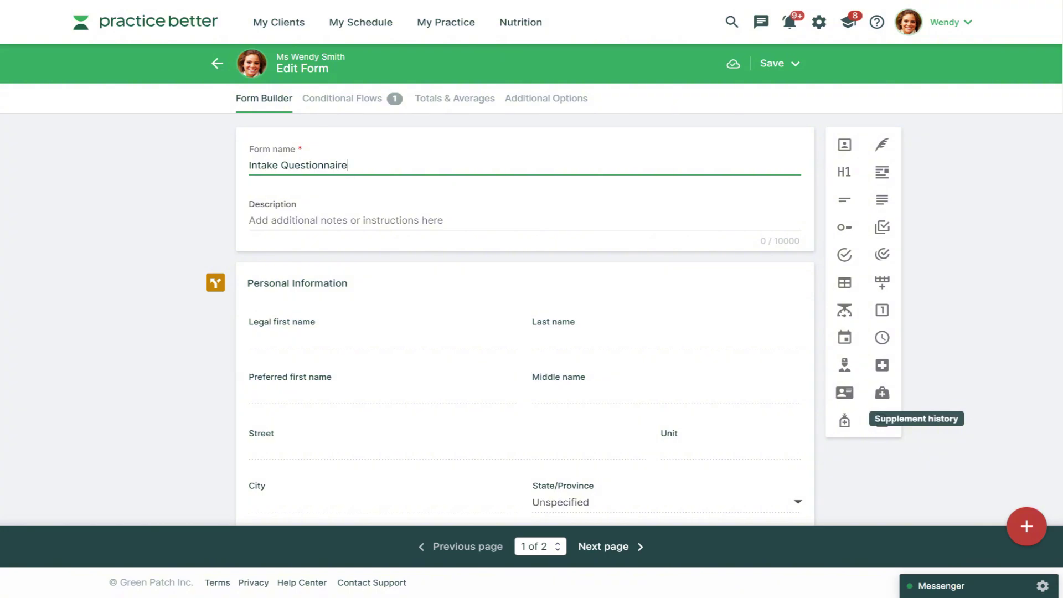
# Add a Supplement History block above Personal Information, keeping Date range and Dosage information on
pyautogui.moveTo(844, 420); pyautogui.dragTo(591, 272)
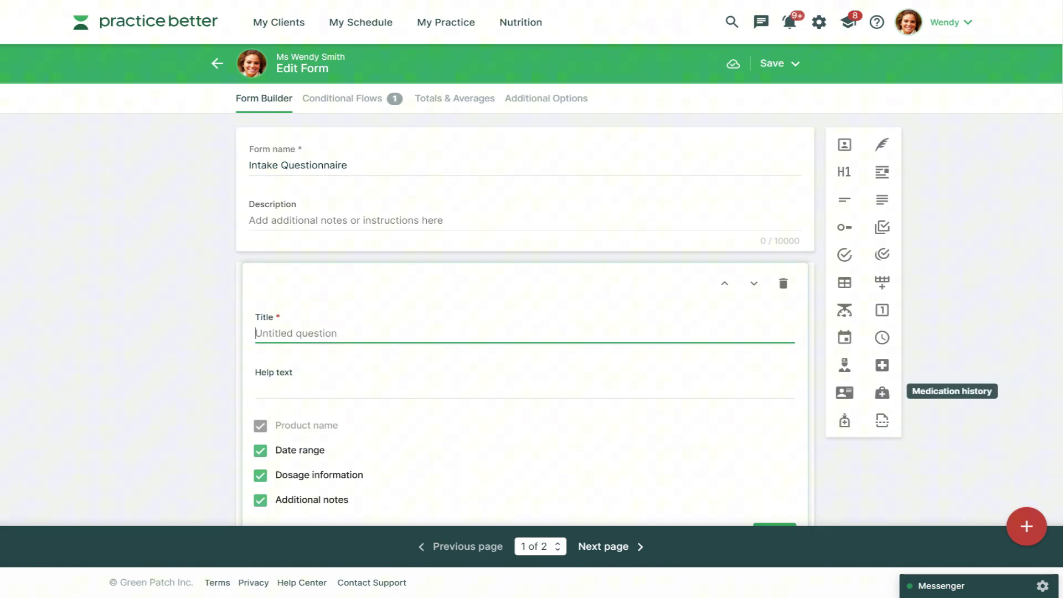
pyautogui.scroll(-1, 464, 294)
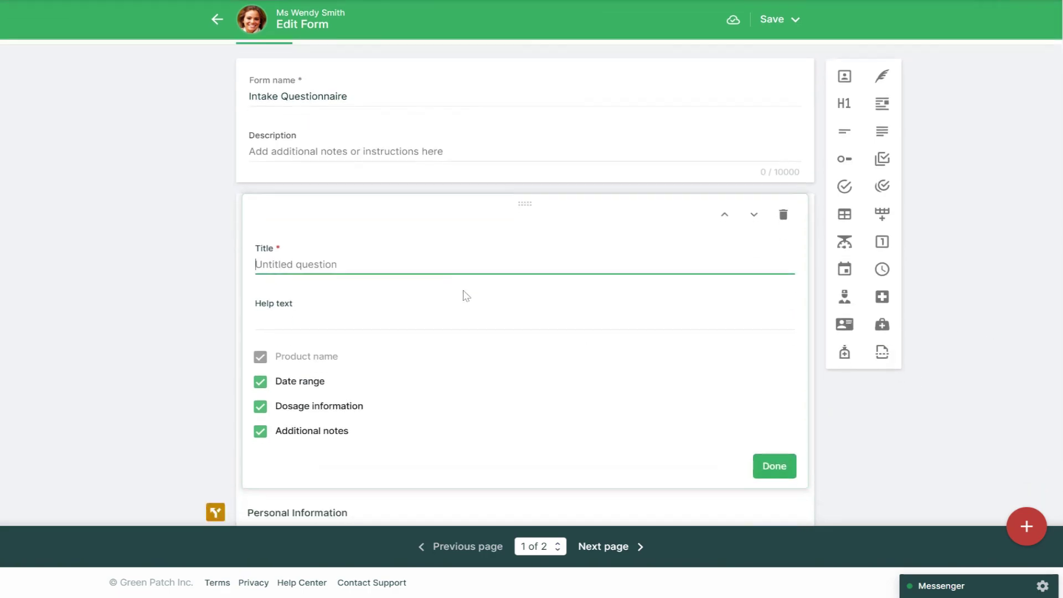
pyautogui.scroll(1, 493, 325)
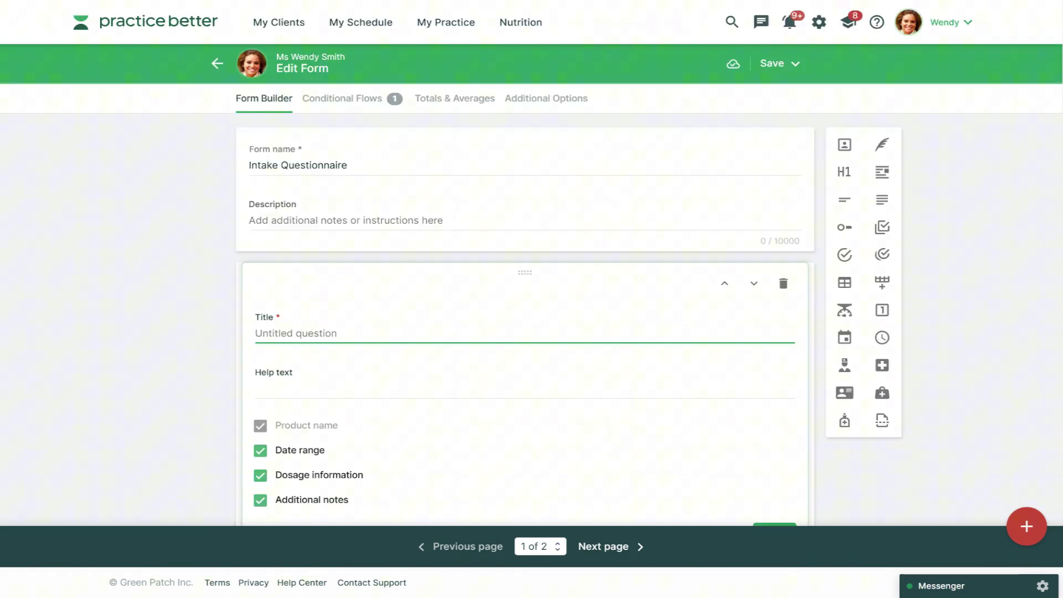
pyautogui.write('Supplement History')
pyautogui.scroll(-1, 498, 311)
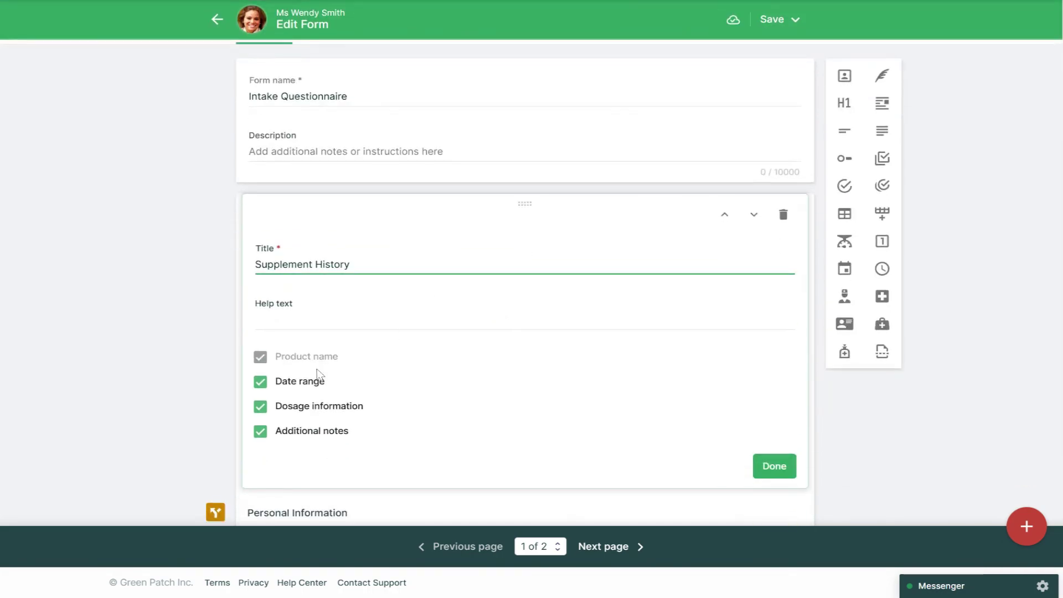
pyautogui.click(317, 382)
pyautogui.click(320, 406)
pyautogui.click(318, 385)
pyautogui.click(321, 411)
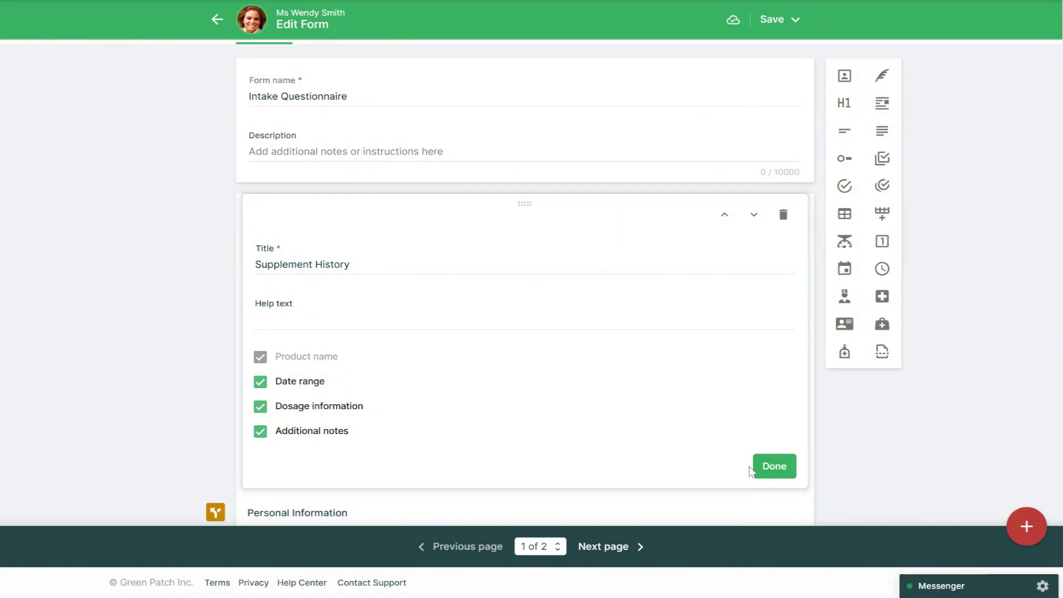
pyautogui.click(759, 468)
pyautogui.scroll(-1, 696, 275)
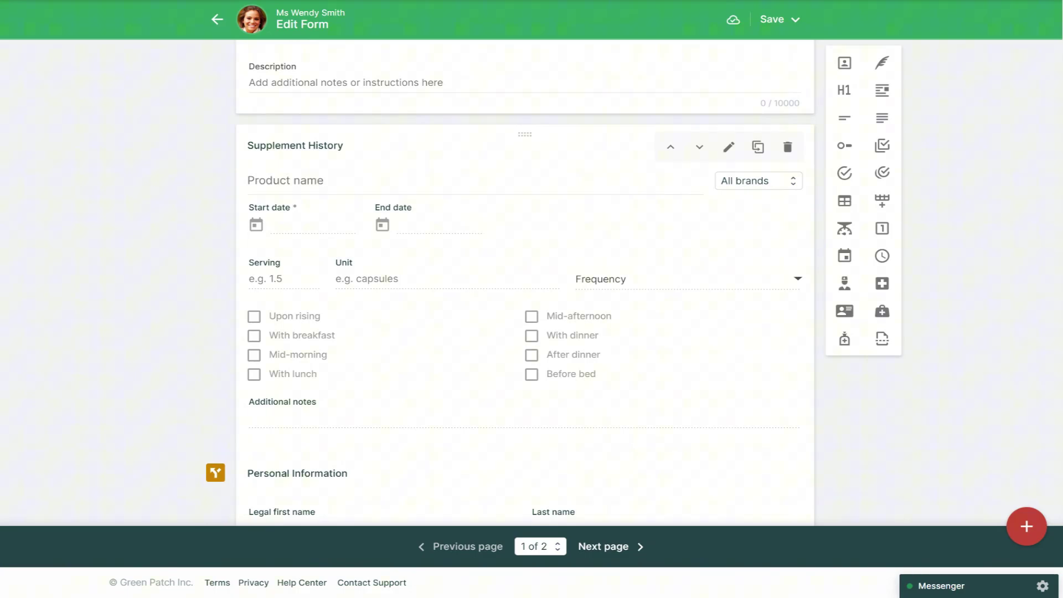
# Add a block titled Medication History at the top of the form
pyautogui.moveTo(881, 284); pyautogui.dragTo(593, 147)
pyautogui.write('Medication History')
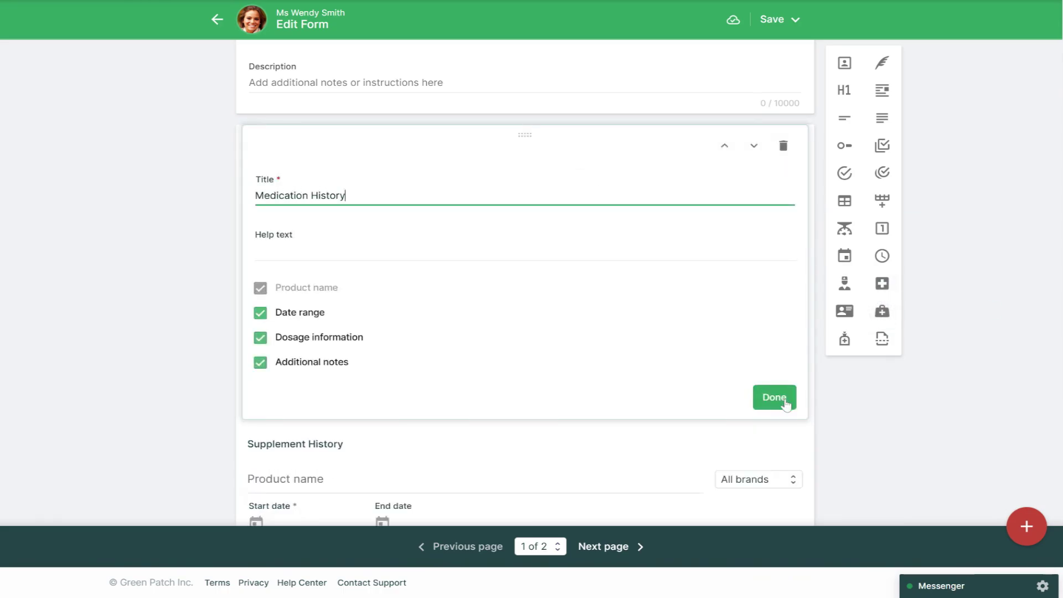
pyautogui.click(771, 388)
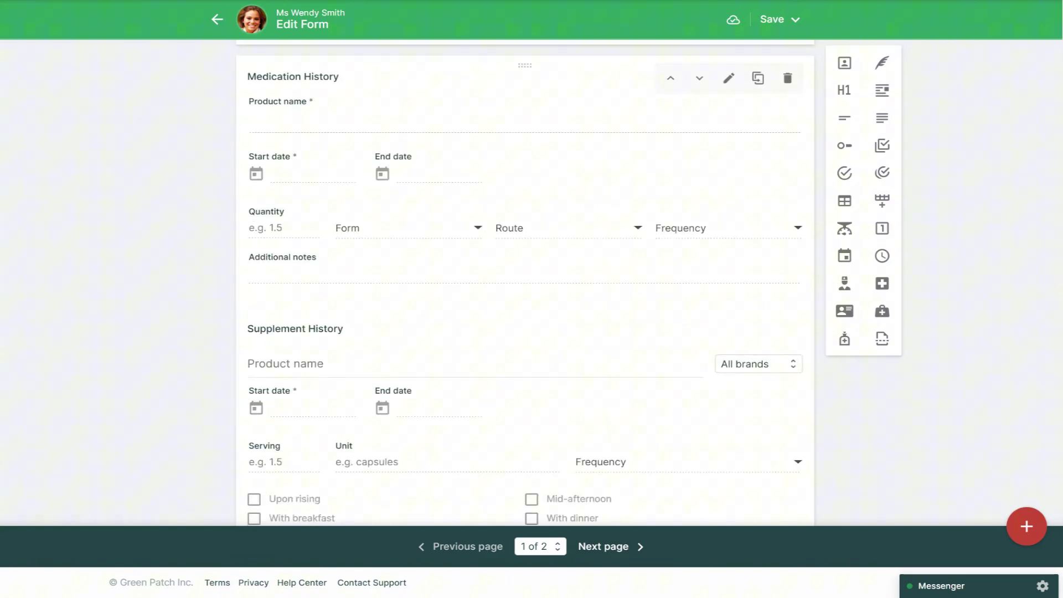
pyautogui.click(778, 19)
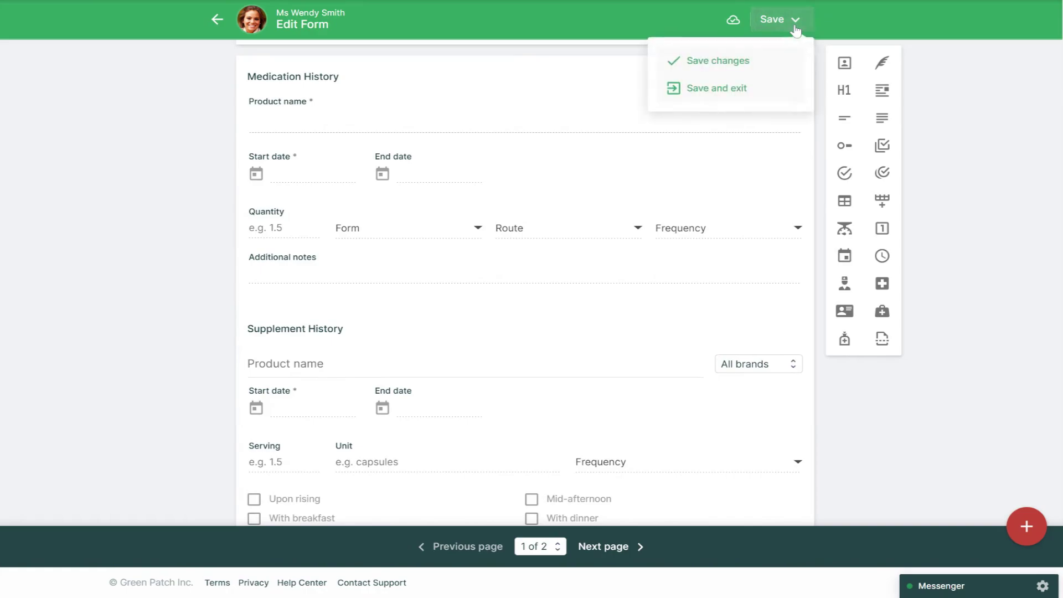
# Save and exit the intake form, then preview the Intake Questionnaire and add a medication entry
pyautogui.click(734, 91)
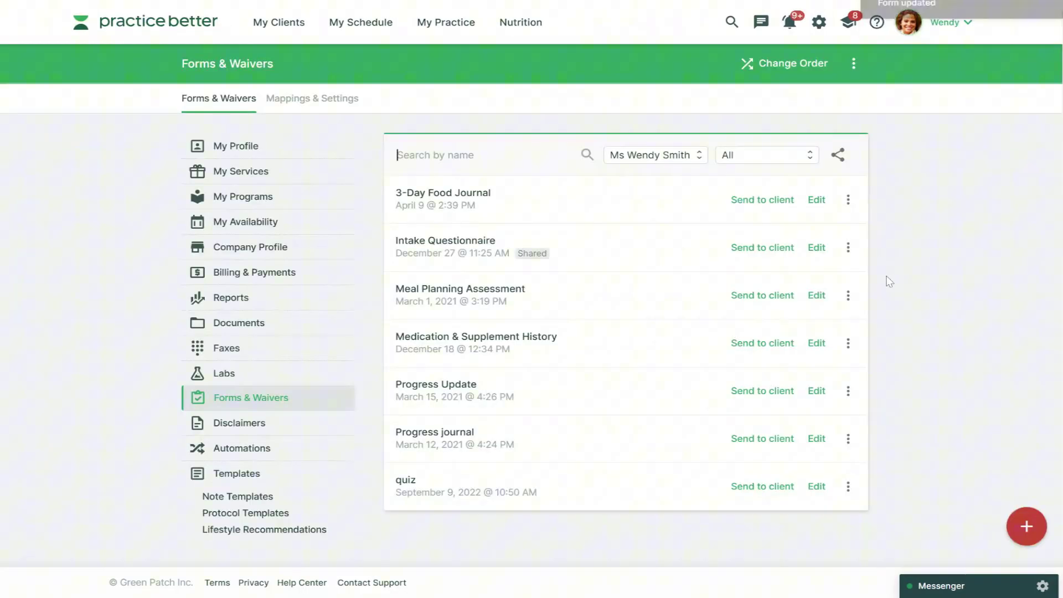
pyautogui.click(849, 255)
pyautogui.click(832, 262)
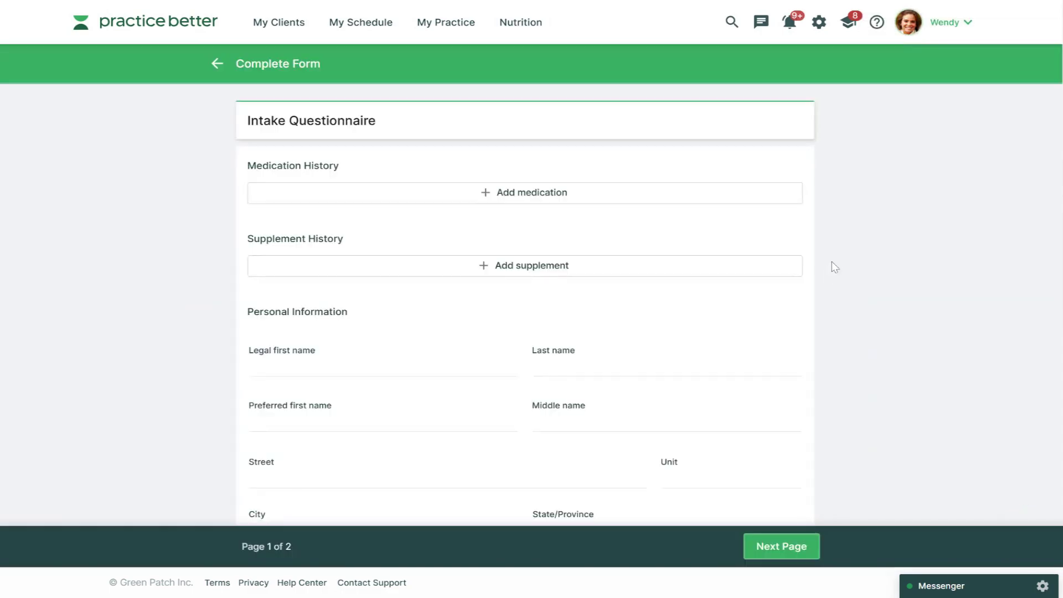
pyautogui.click(507, 202)
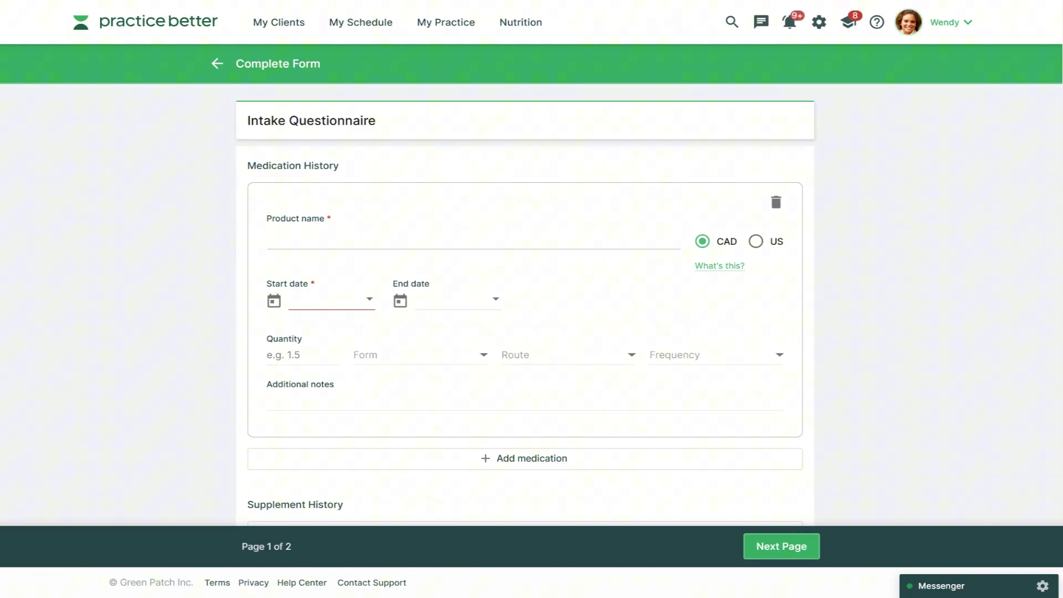
# Enter tylenol (500 mg/1) from the US product lookup as the medication
pyautogui.write('tylenol')
pyautogui.click(757, 251)
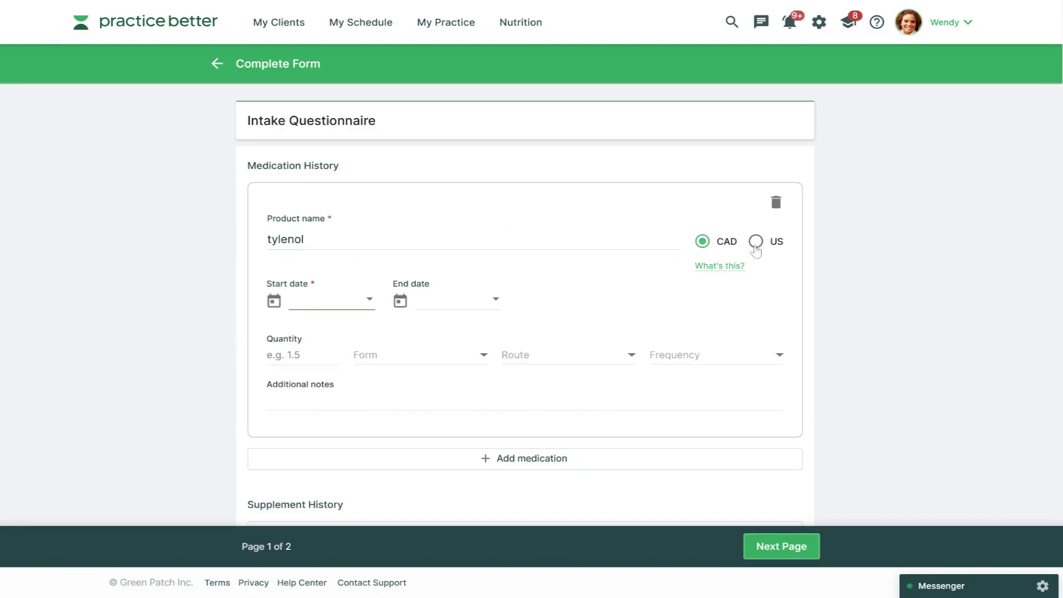
pyautogui.click(756, 242)
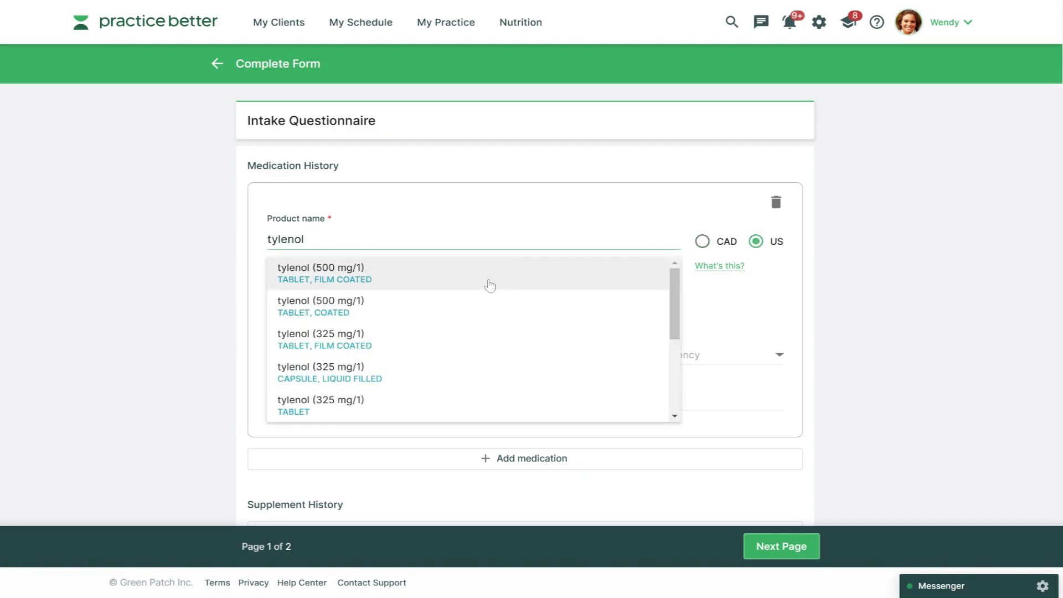
pyautogui.click(488, 285)
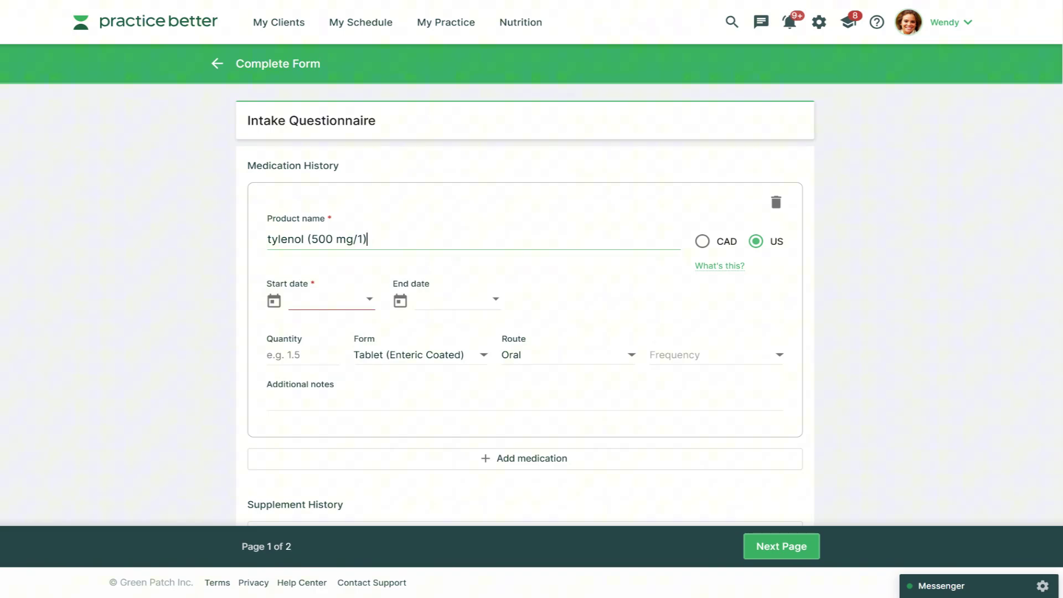
# Set the medication dates 12/01/2024–12/19/2024, quantity 1, frequency Once a Day
pyautogui.click(323, 299)
pyautogui.click(302, 386)
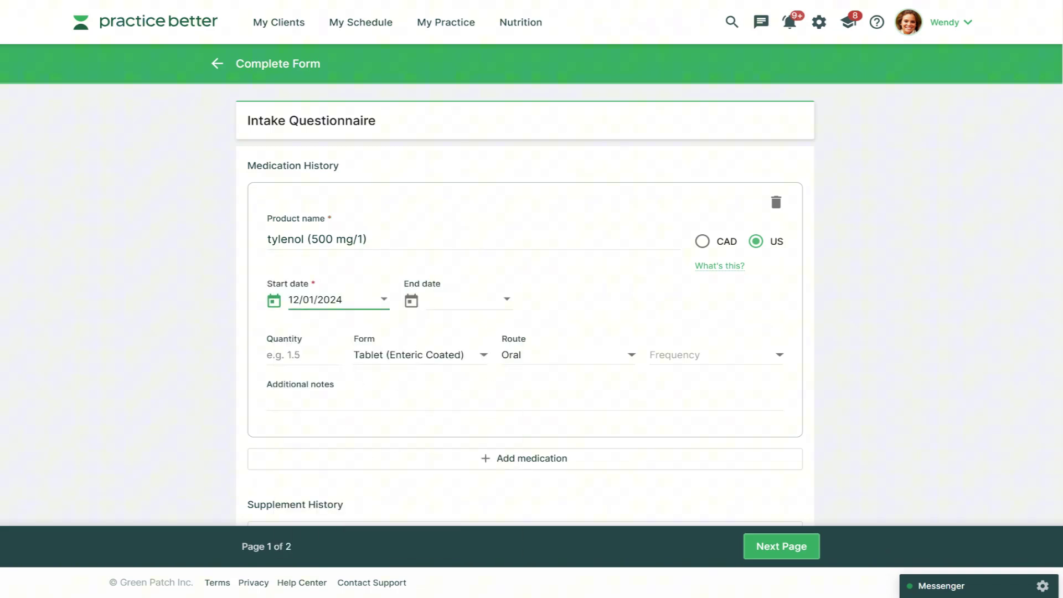
pyautogui.click(409, 301)
pyautogui.click(570, 443)
pyautogui.press('Tab')
pyautogui.write('1')
pyautogui.click(685, 365)
pyautogui.click(691, 422)
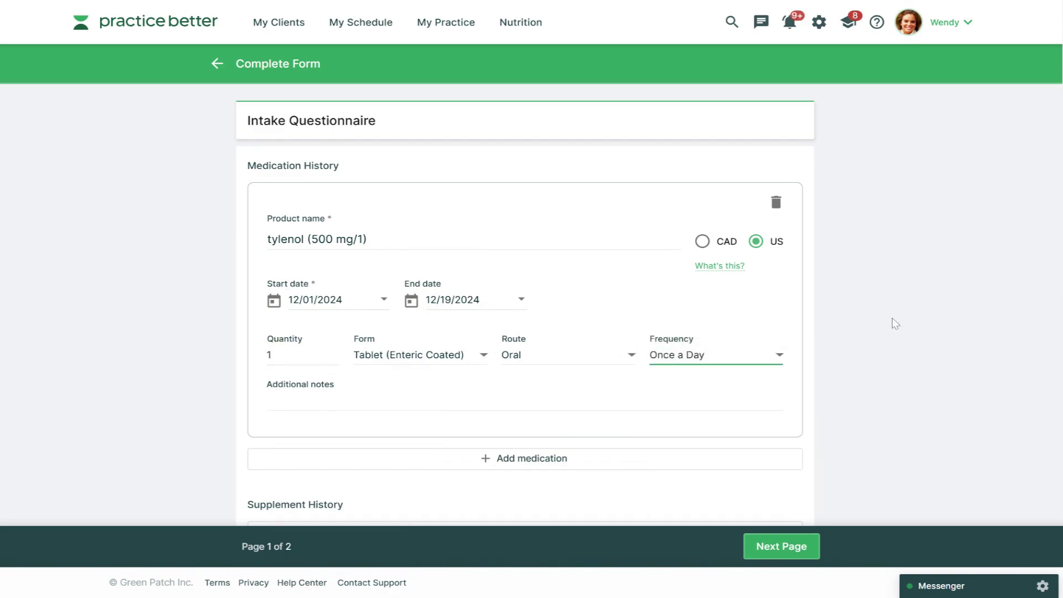
pyautogui.scroll(-3, 885, 302)
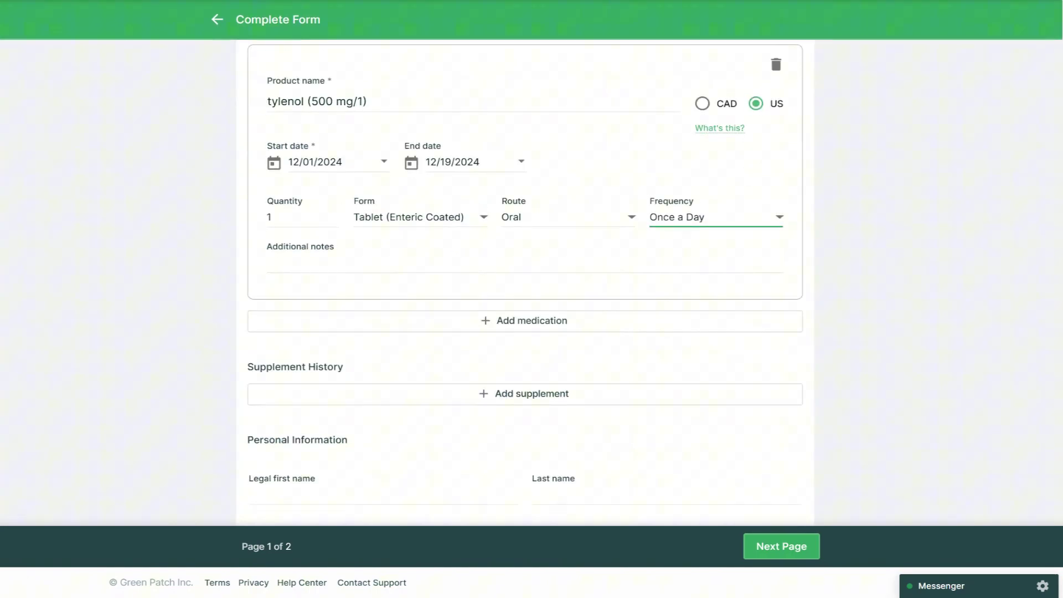
pyautogui.scroll(-2, 594, 327)
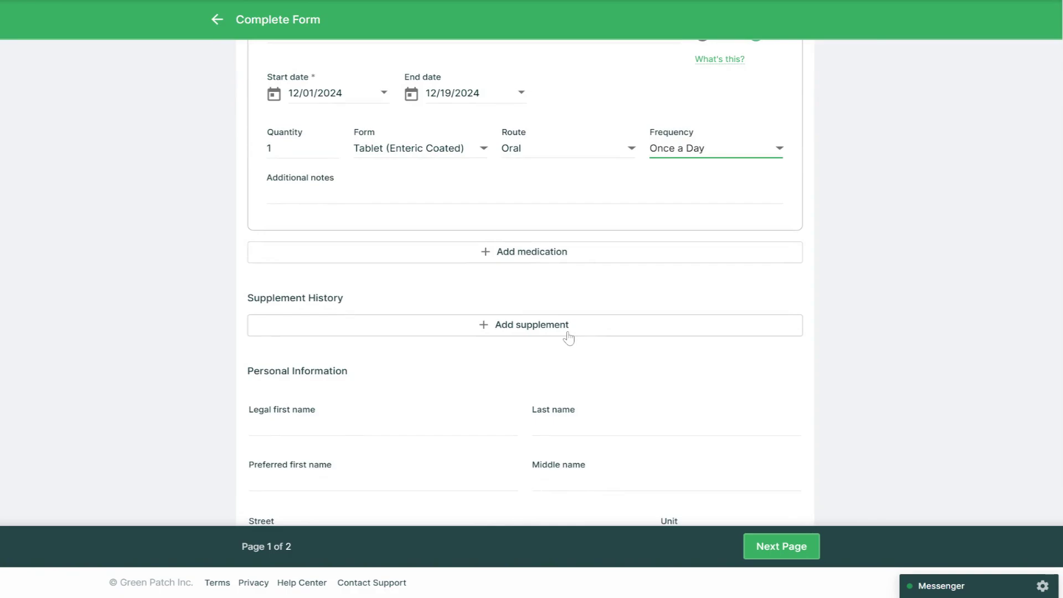
# Add a Calcium supplement entry starting 12/01/2024
pyautogui.click(569, 334)
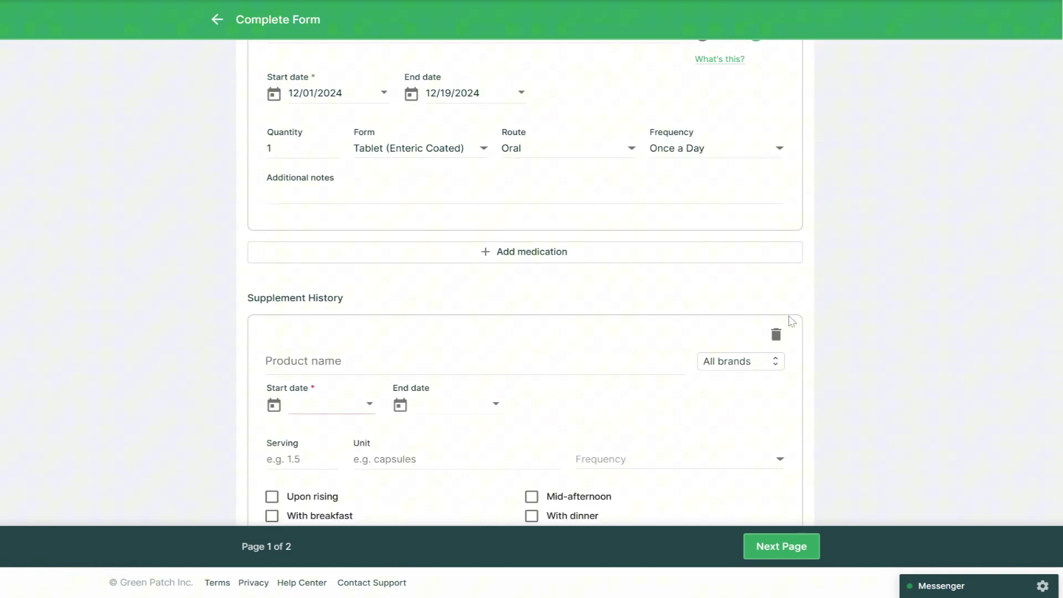
pyautogui.scroll(-3, 915, 281)
pyautogui.scroll(-1, 915, 280)
pyautogui.write('Calcium')
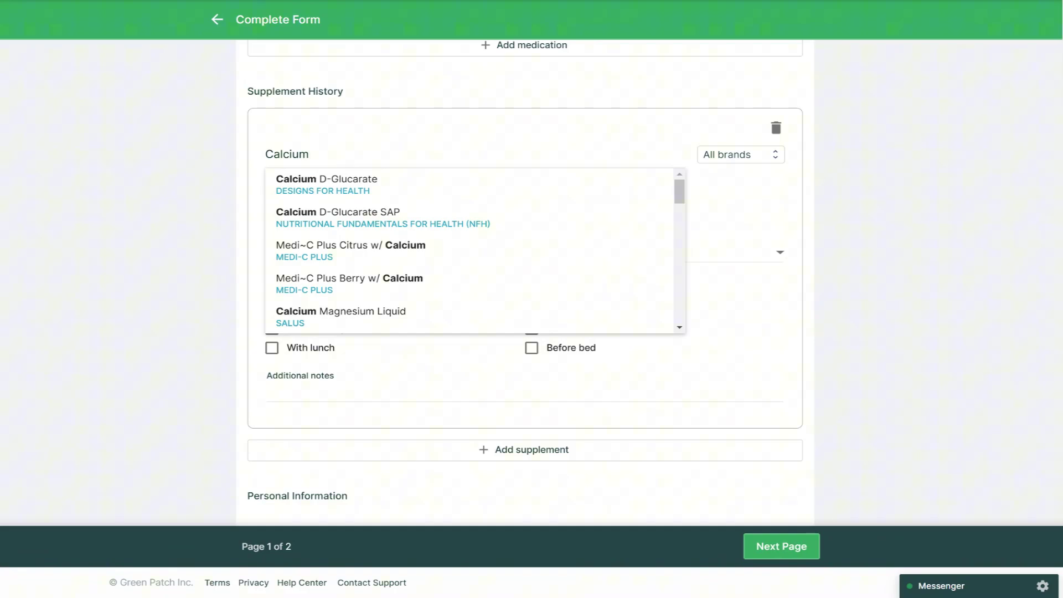
pyautogui.click(992, 254)
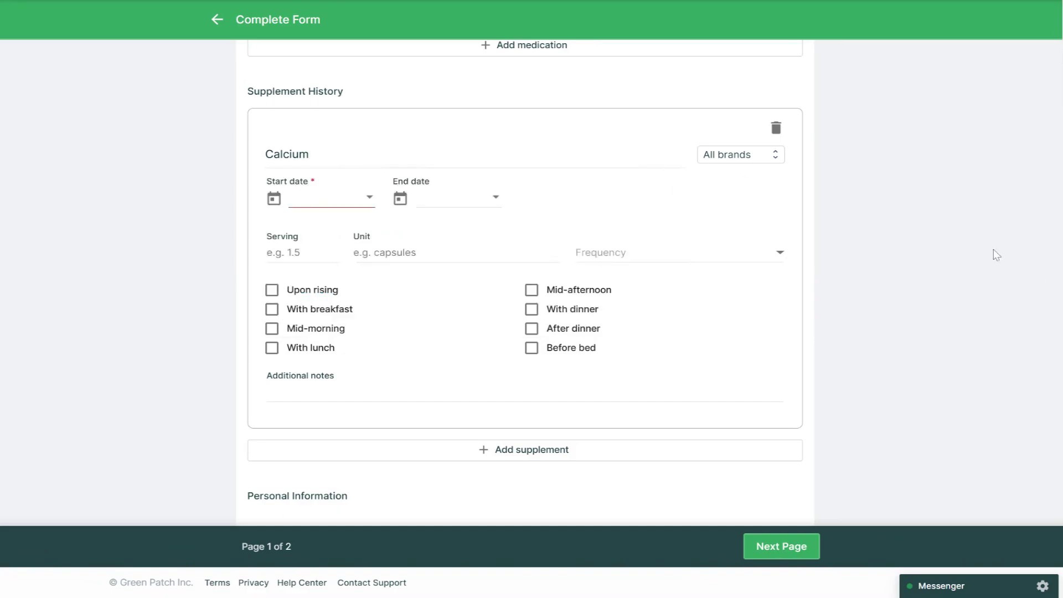
pyautogui.click(373, 204)
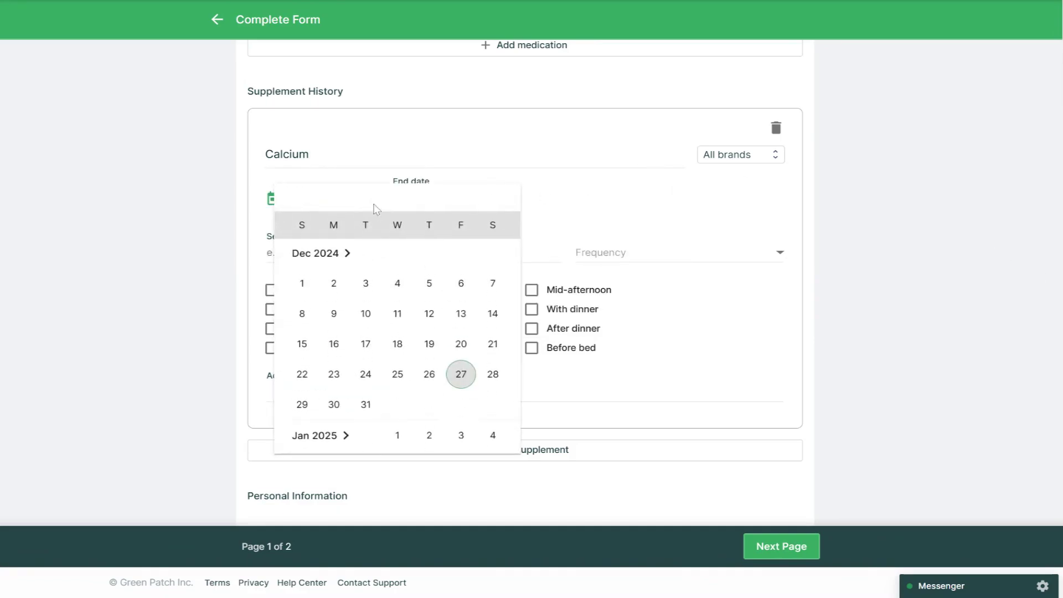
pyautogui.click(302, 285)
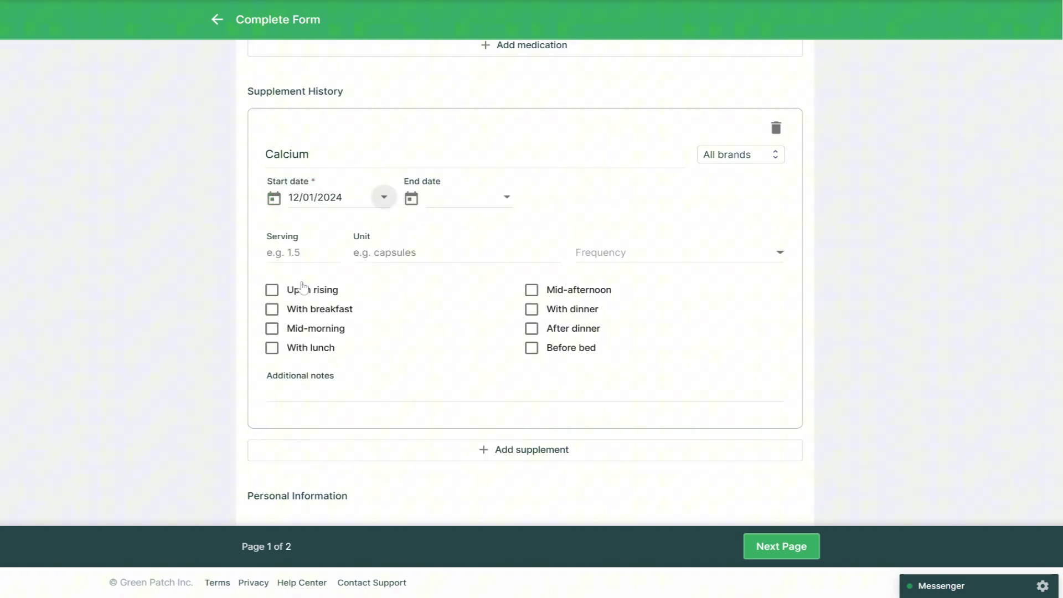
# Set Calcium to 1 tablet Once a Day upon rising, then leave the preview
pyautogui.click(268, 252)
pyautogui.write('1')
pyautogui.press('Tab')
pyautogui.write('tablet')
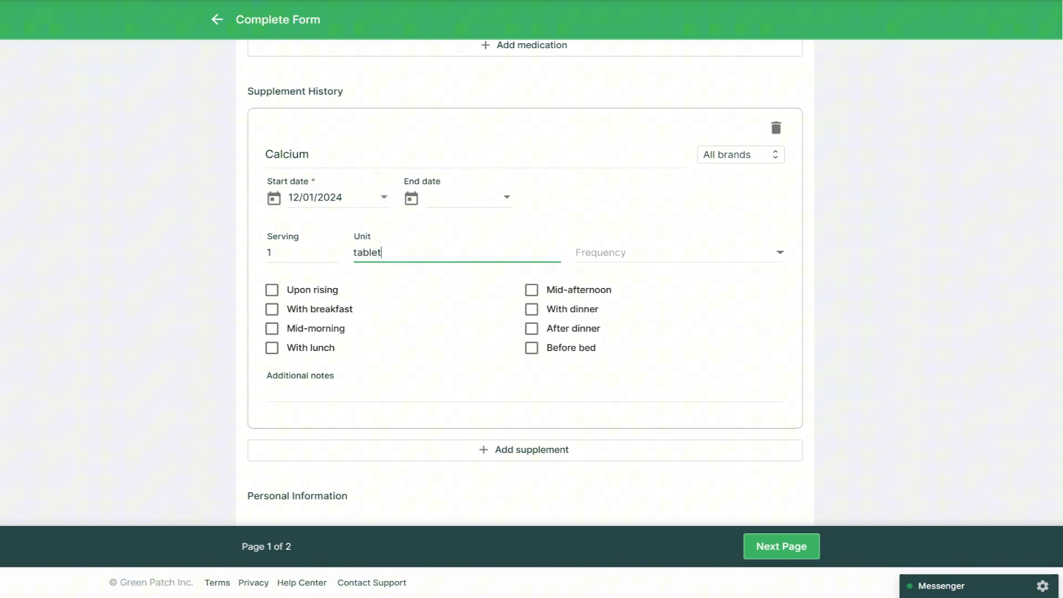
pyautogui.click(750, 257)
pyautogui.click(645, 328)
pyautogui.click(344, 295)
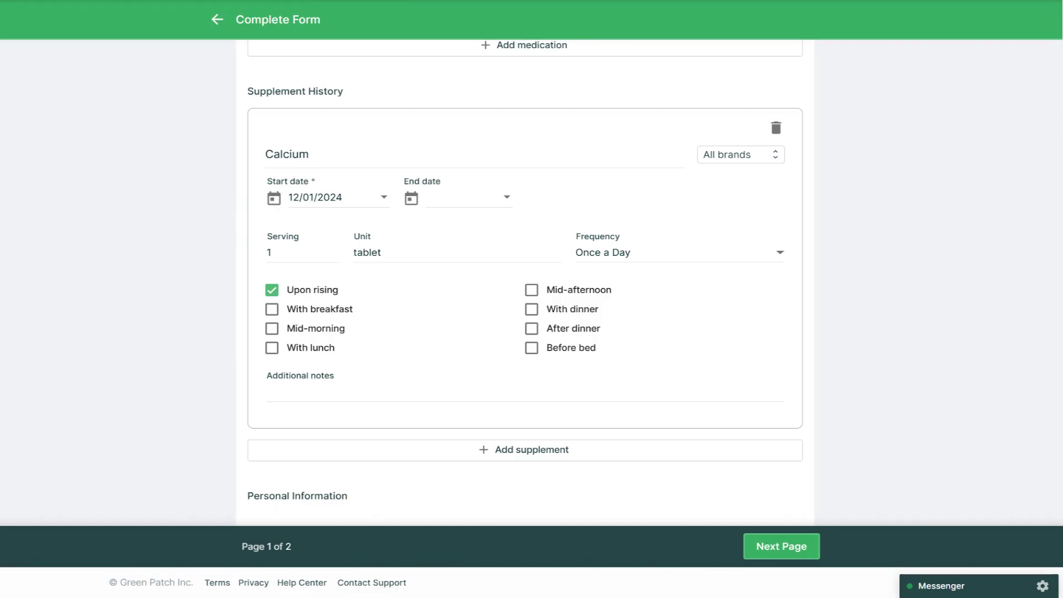
pyautogui.click(219, 22)
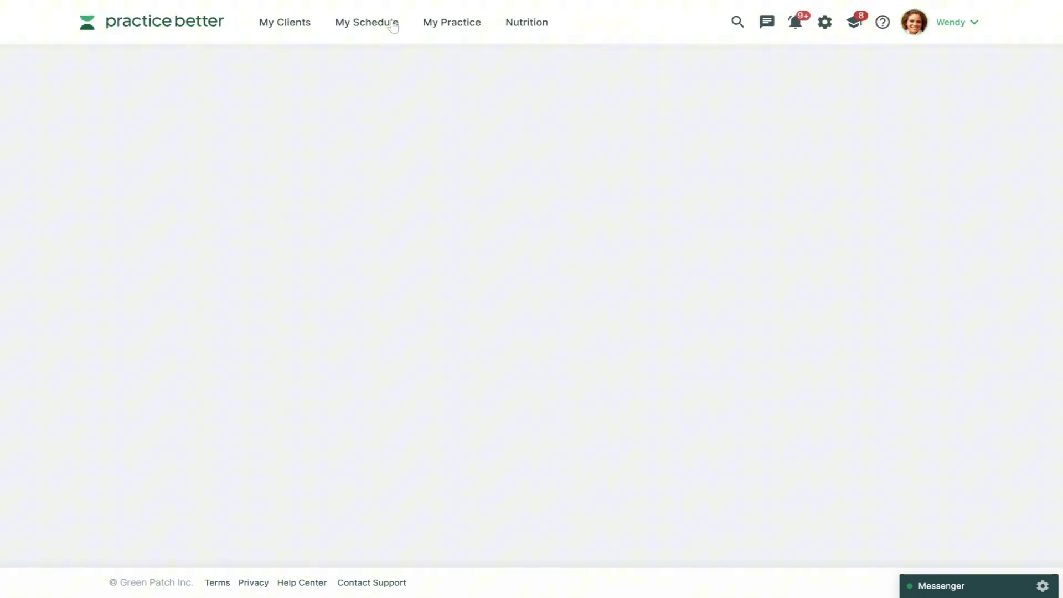
# Go to My Practice > Forms & Waivers and show the Mappings & Settings tab
pyautogui.click(427, 25)
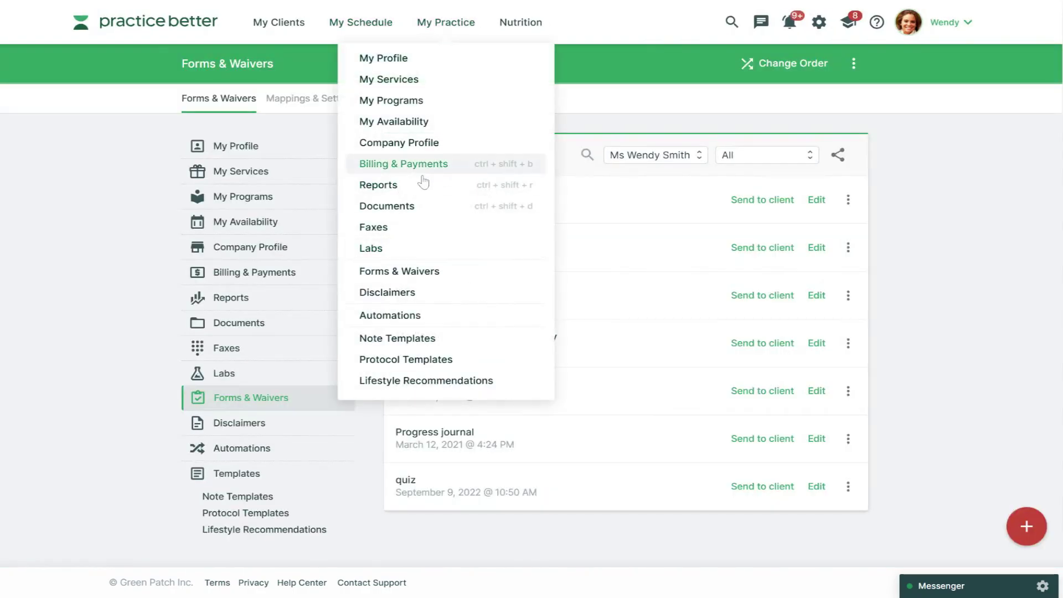
pyautogui.click(433, 277)
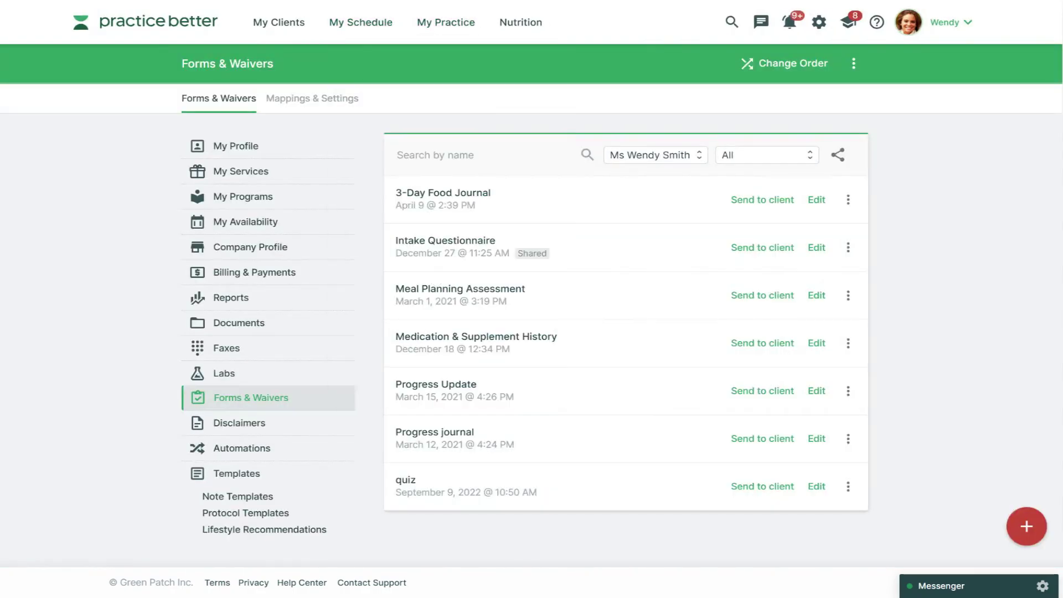
pyautogui.click(307, 103)
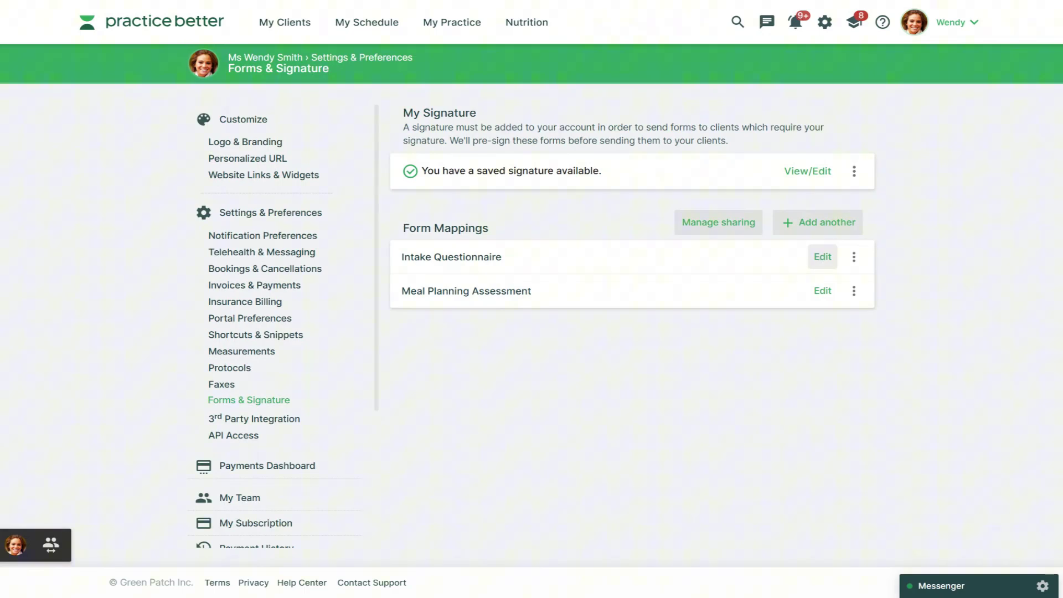
# Edit the Intake Questionnaire mapping, adding a Medication History to Medical History: Medication History row
pyautogui.click(822, 256)
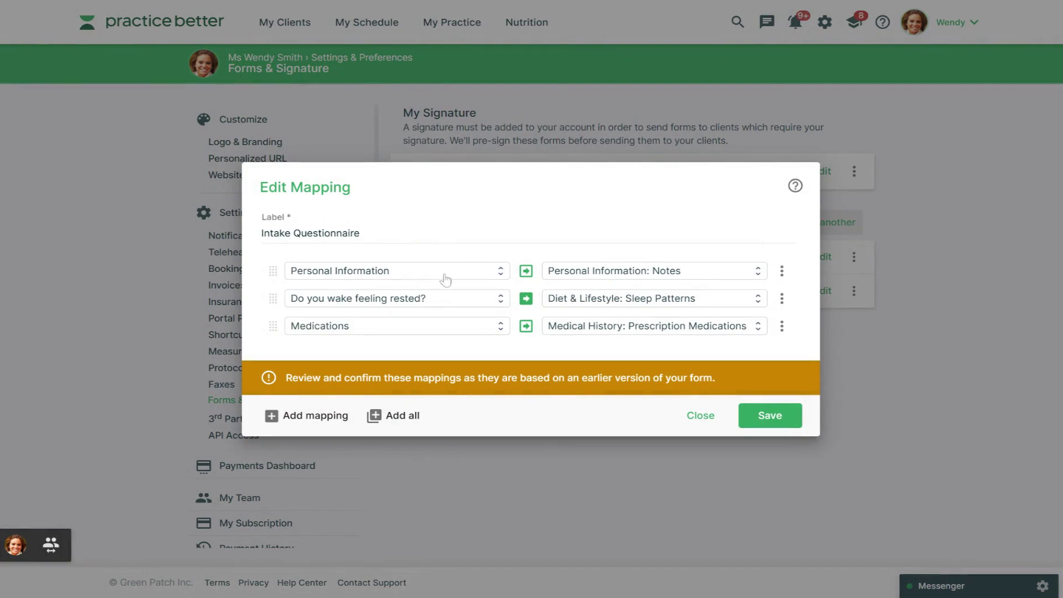
pyautogui.click(285, 427)
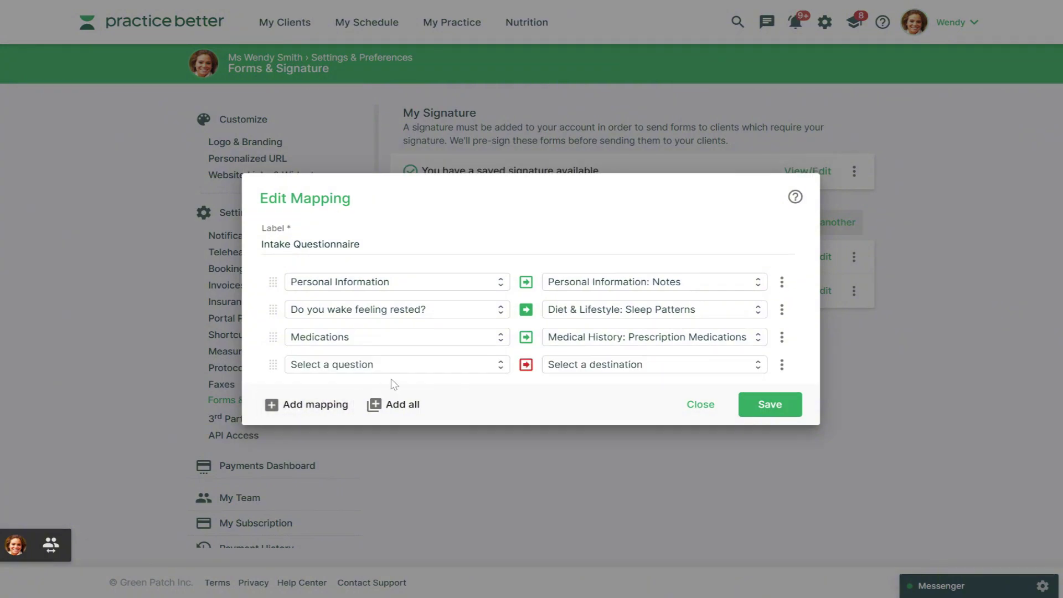
pyautogui.click(417, 361)
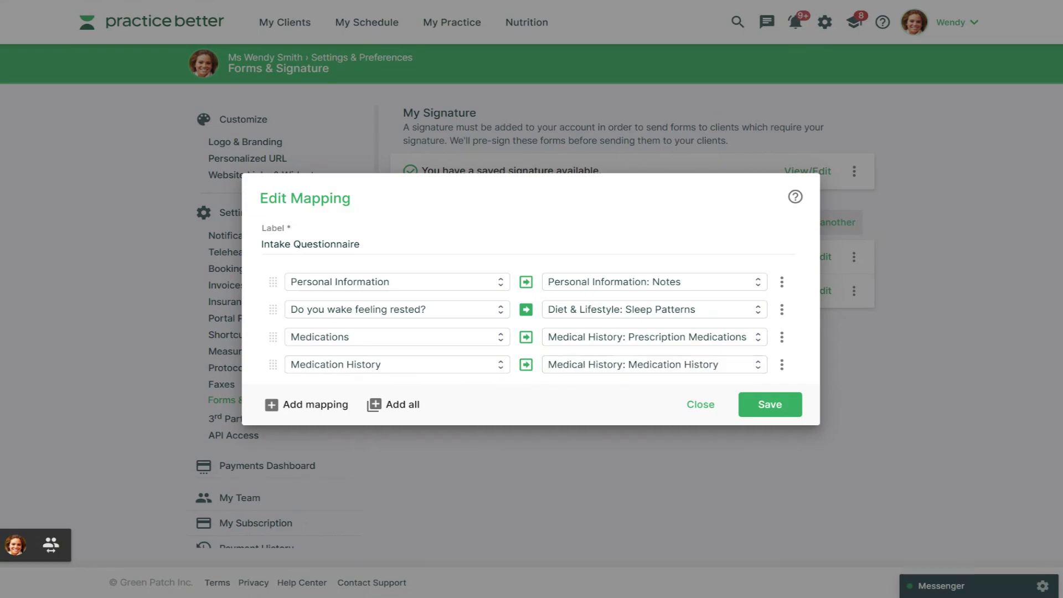
pyautogui.click(304, 404)
# Map Supplement History to Medical History: Supplement History and save the mapping
pyautogui.click(345, 381)
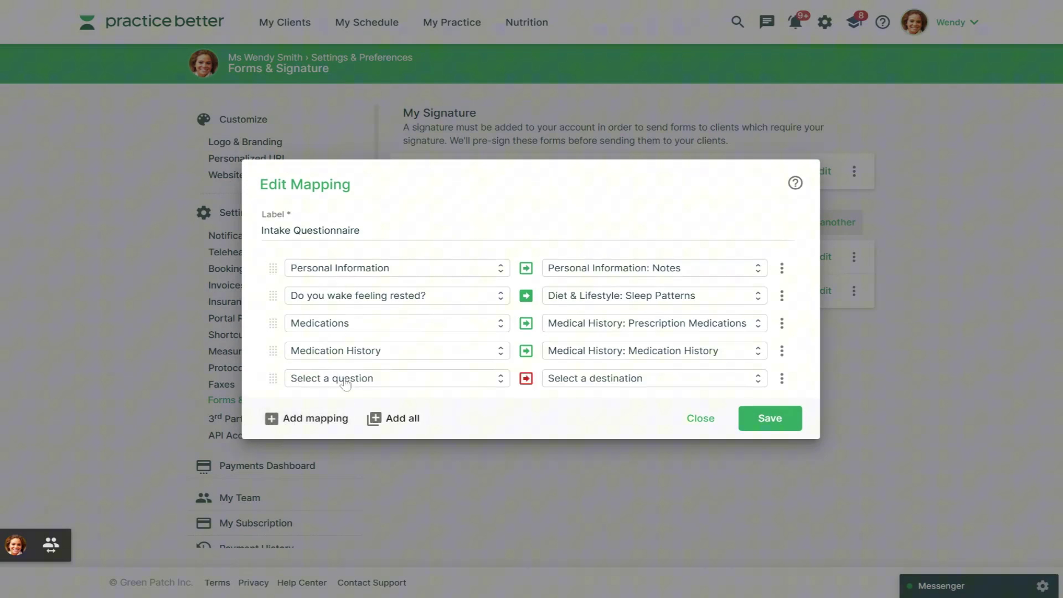
pyautogui.click(380, 363)
pyautogui.click(653, 378)
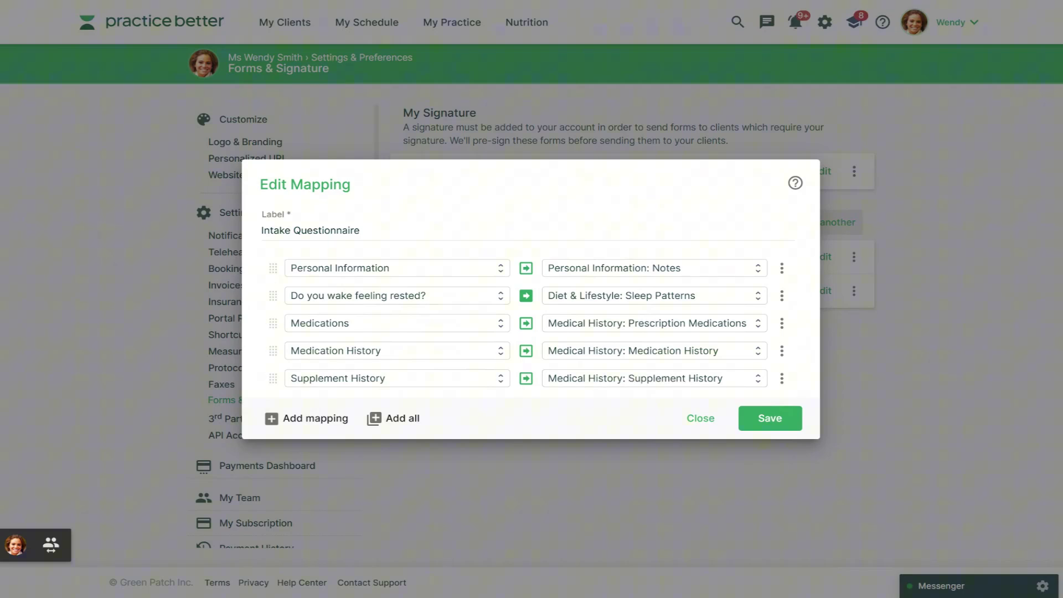
pyautogui.click(778, 425)
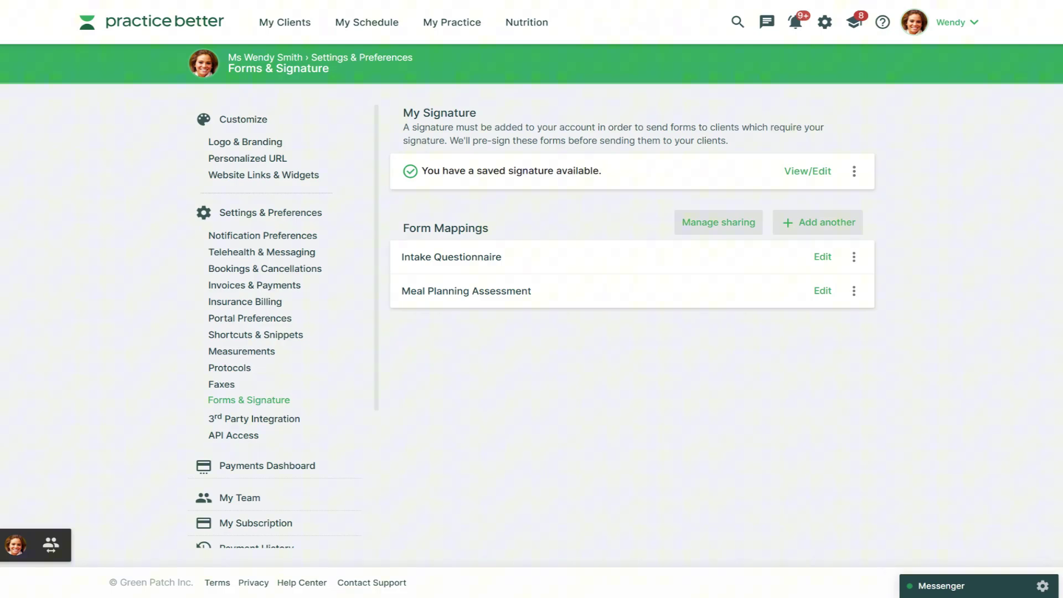
pyautogui.click(451, 22)
# Create an 'Import completed forms into client files' automation named 'Import form answers'
pyautogui.click(429, 317)
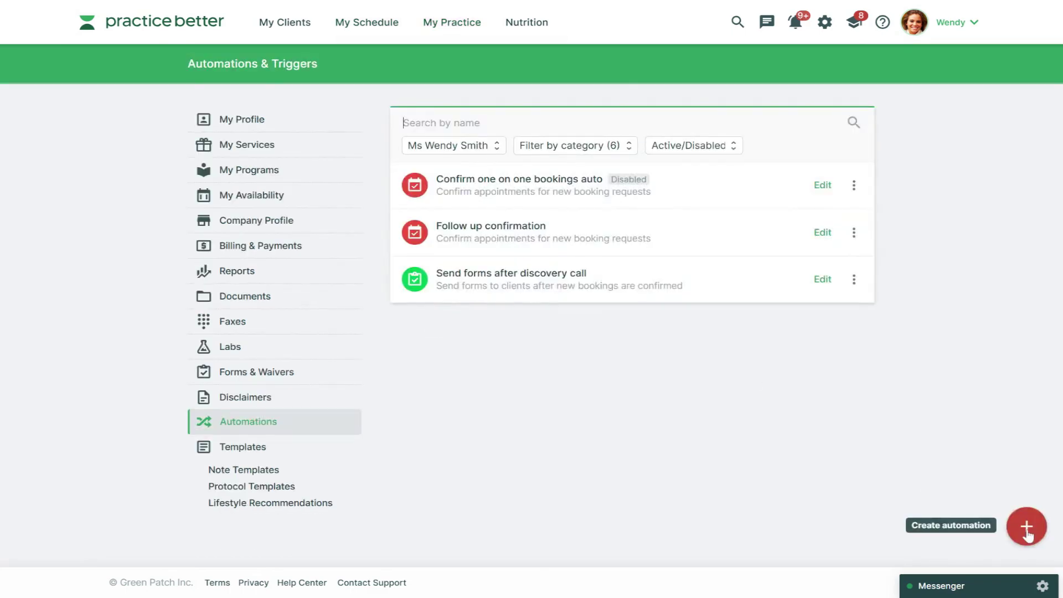
pyautogui.click(1027, 532)
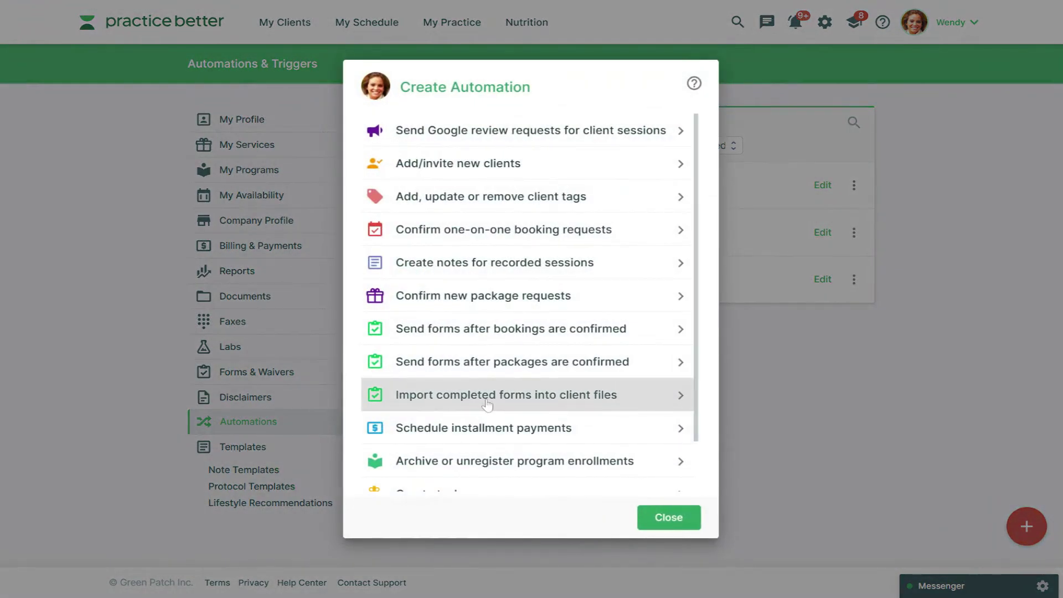
pyautogui.click(487, 395)
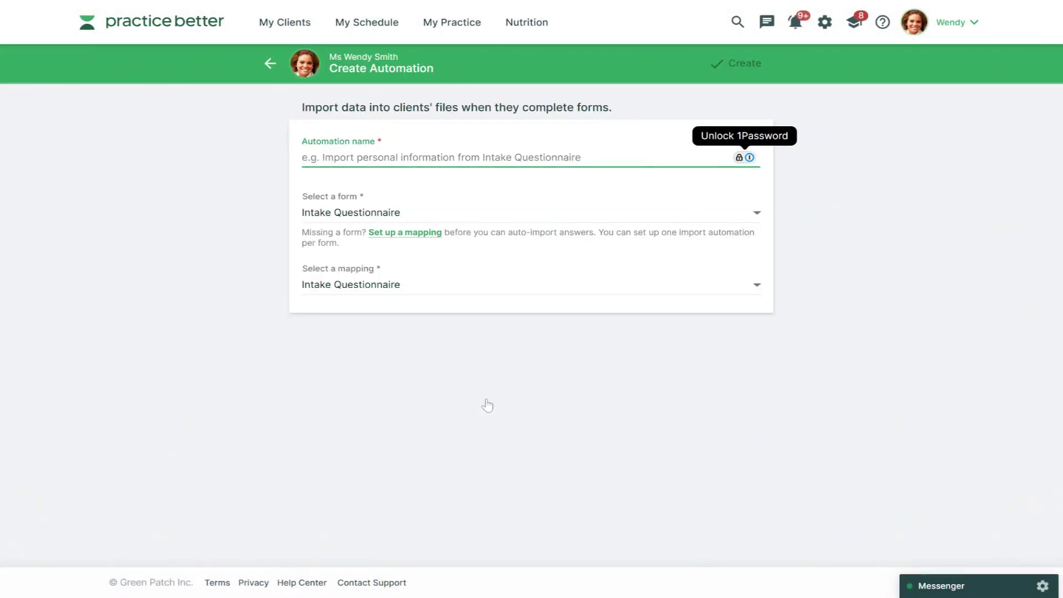
pyautogui.write('Import form answers')
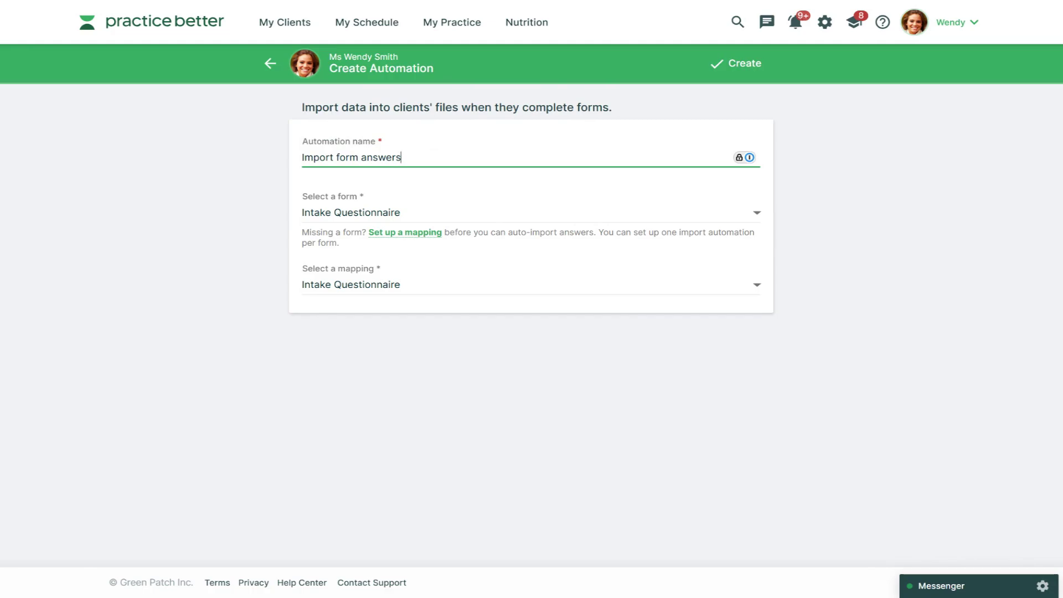
pyautogui.click(742, 69)
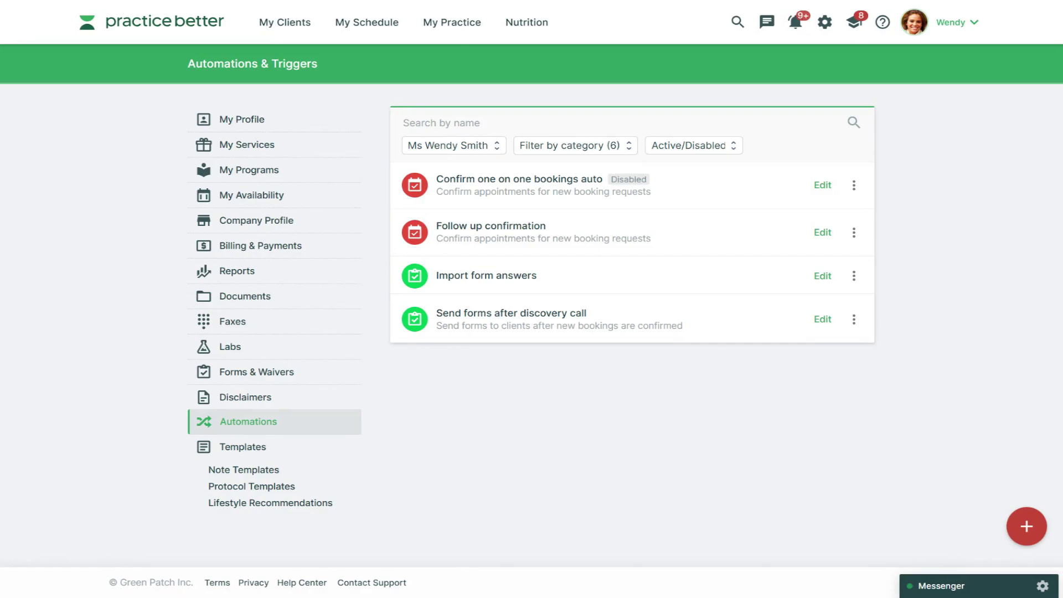
# Open the Healthy alternatives protocol template for editing from Protocol Templates
pyautogui.click(434, 33)
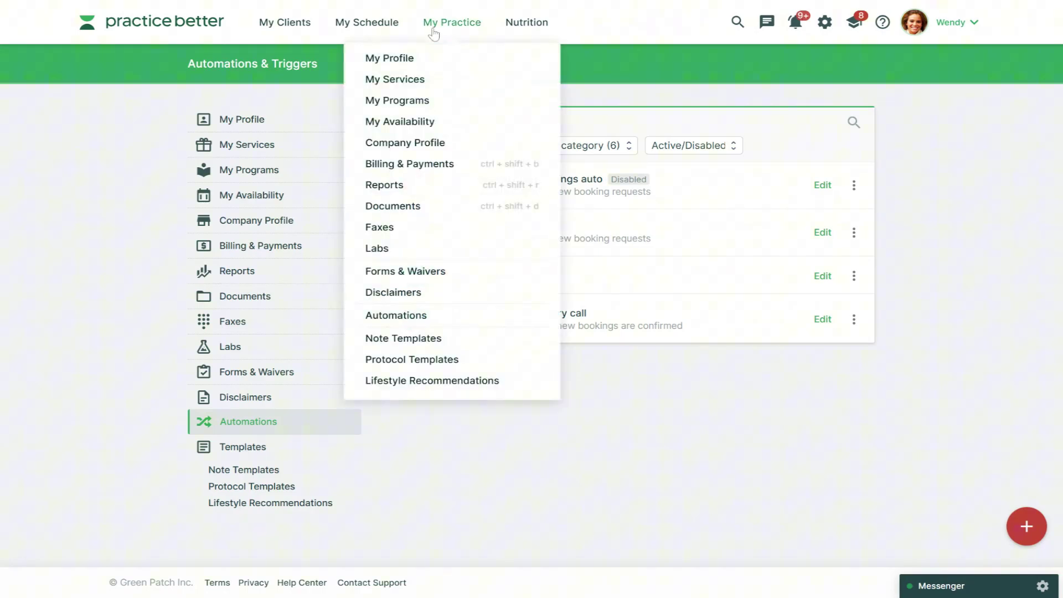
pyautogui.click(409, 366)
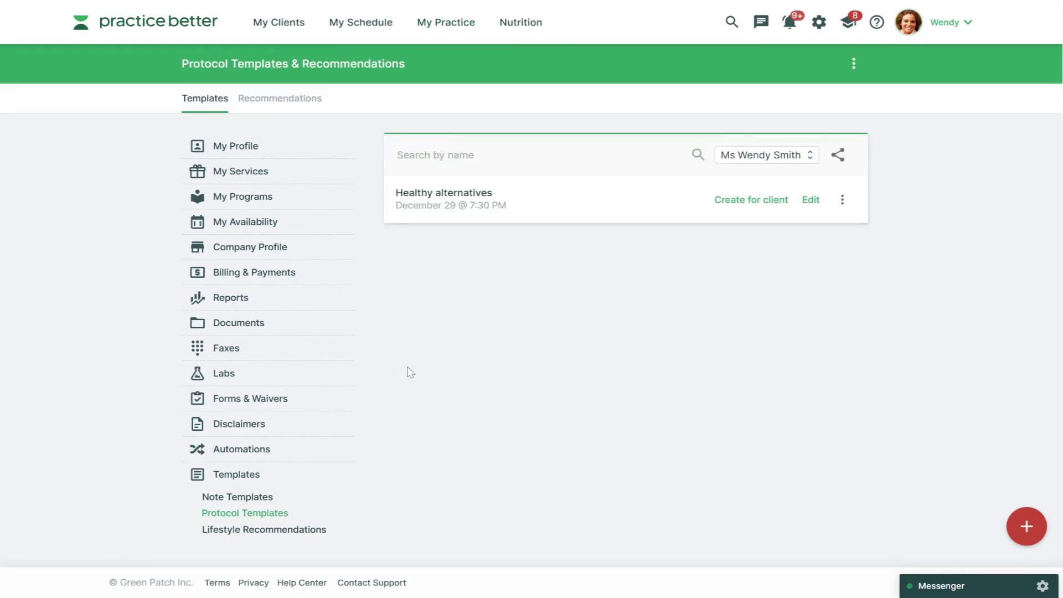
pyautogui.click(1016, 525)
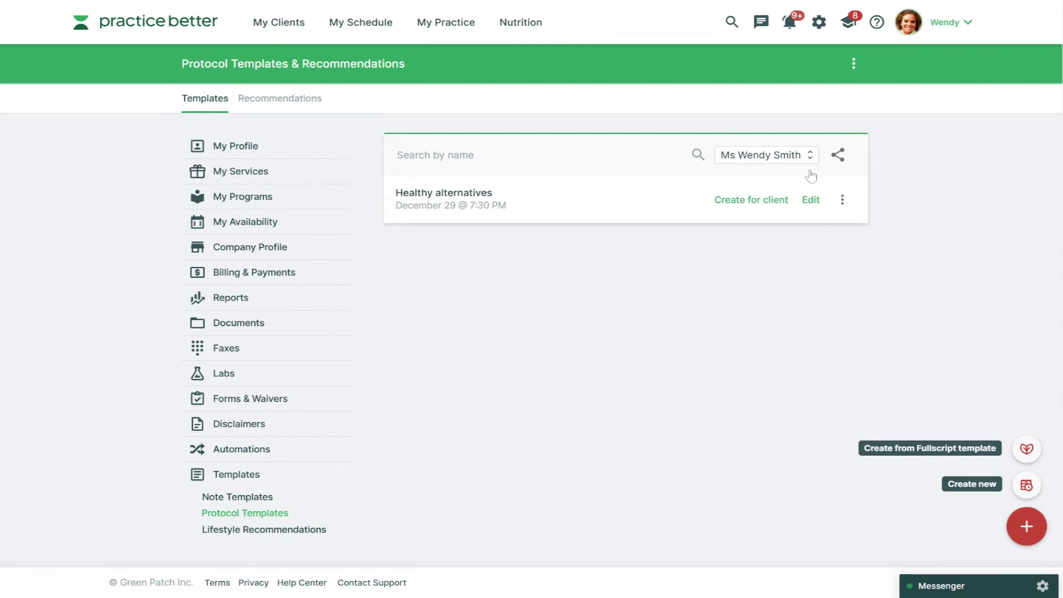
pyautogui.click(818, 201)
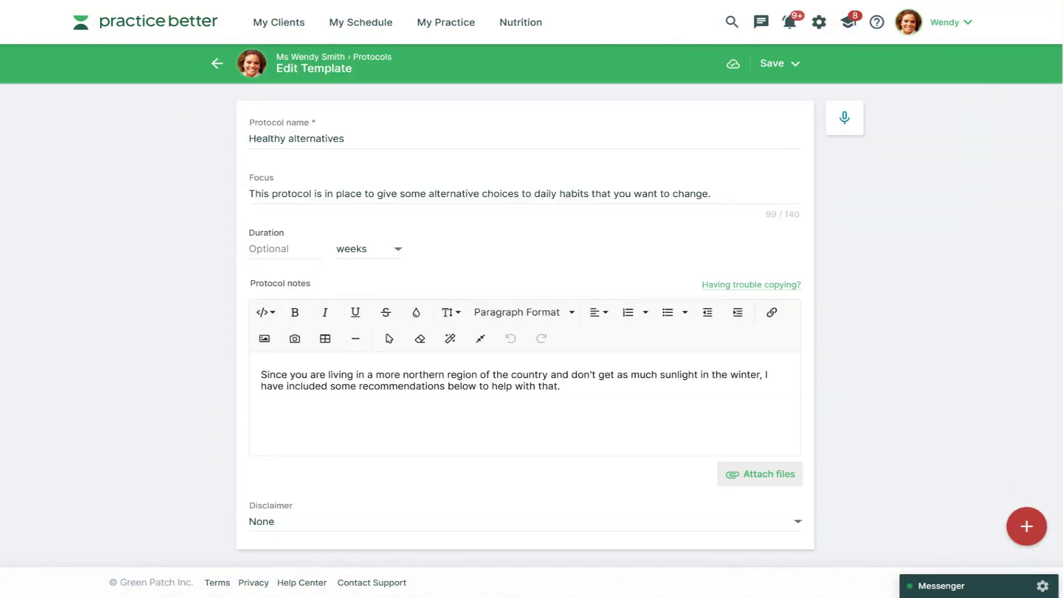
pyautogui.scroll(-10, 963, 301)
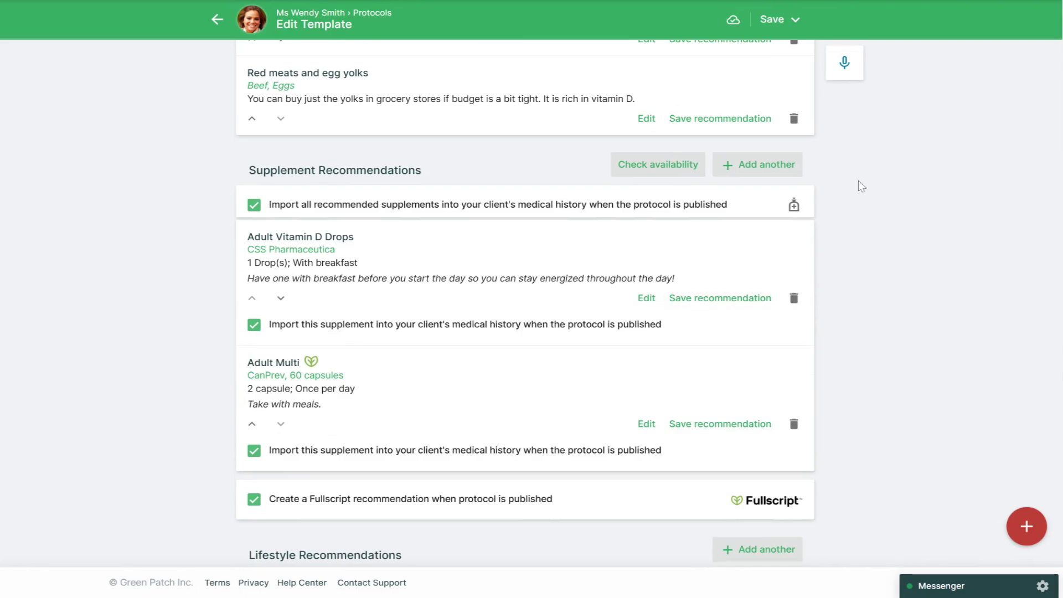
pyautogui.click(1013, 540)
# Enable Import all recommended supplements into medical history and save the template
pyautogui.click(254, 326)
pyautogui.click(254, 327)
pyautogui.click(255, 206)
pyautogui.click(255, 206)
pyautogui.click(806, 18)
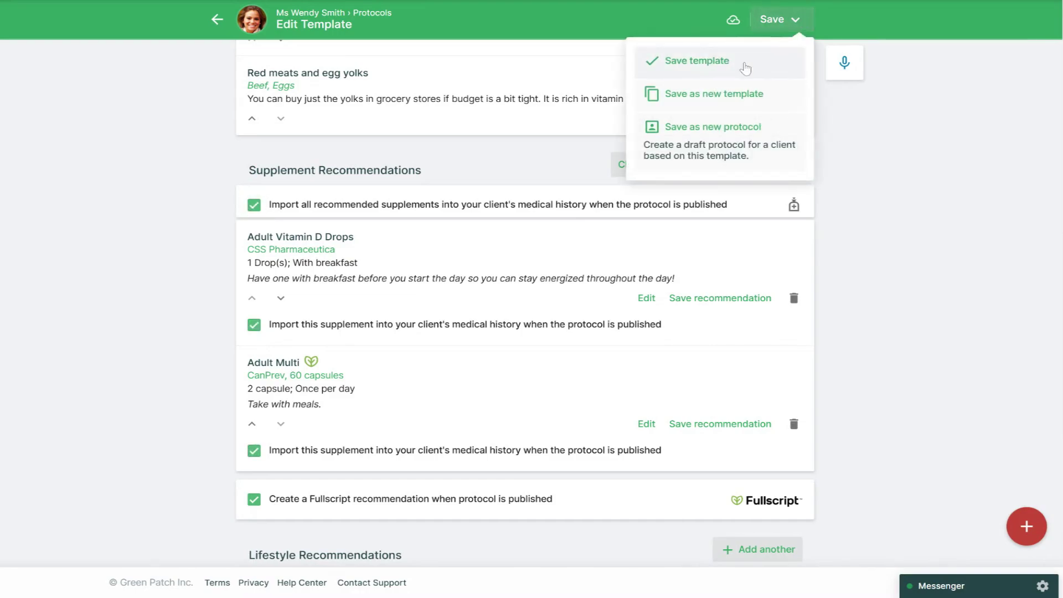
pyautogui.click(731, 62)
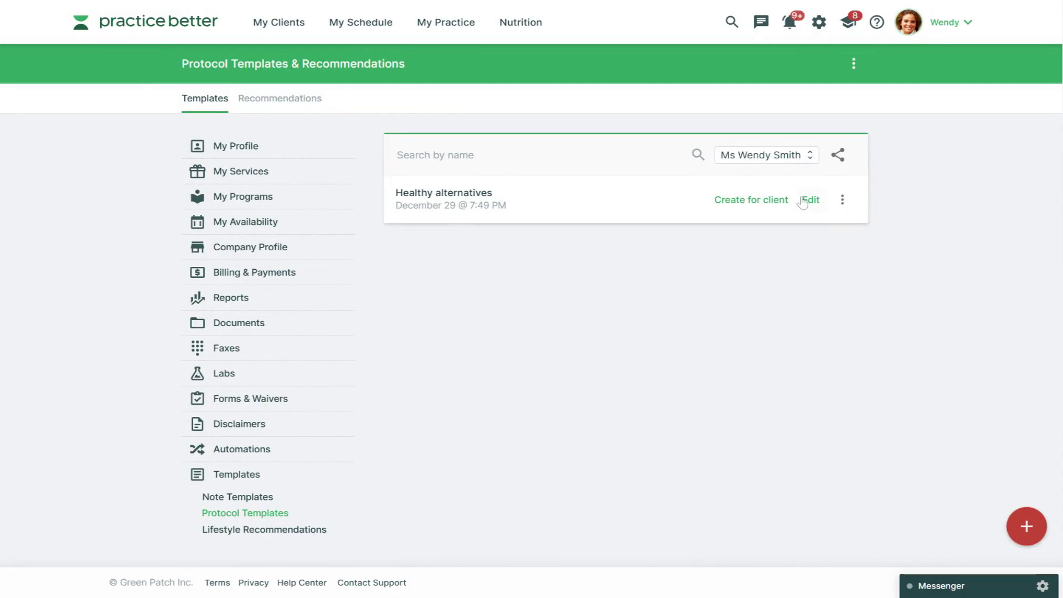
# Create the Healthy alternatives protocol for the chosen client and publish it
pyautogui.click(752, 202)
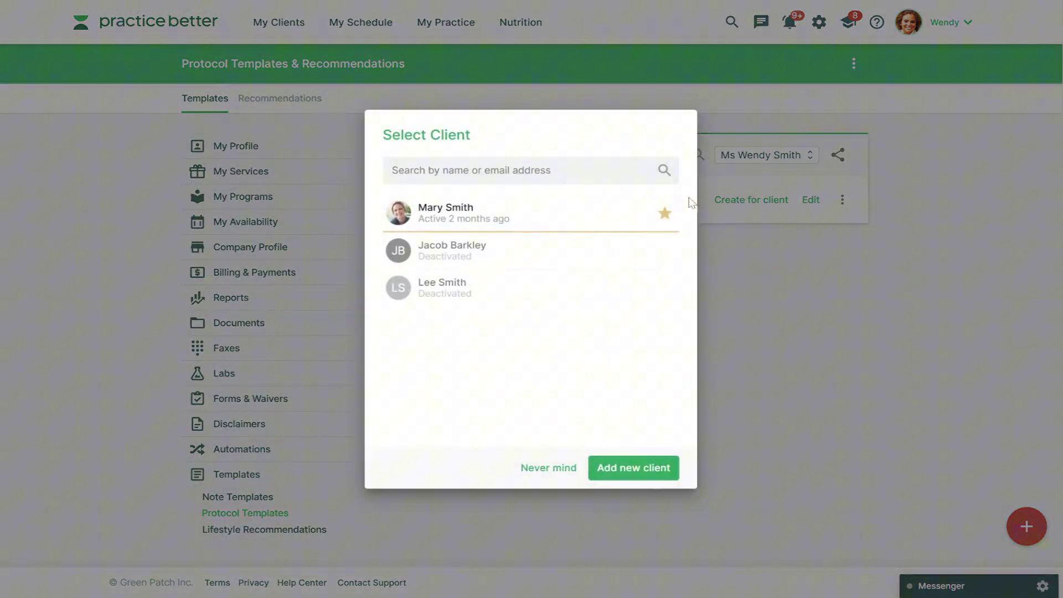
pyautogui.click(507, 220)
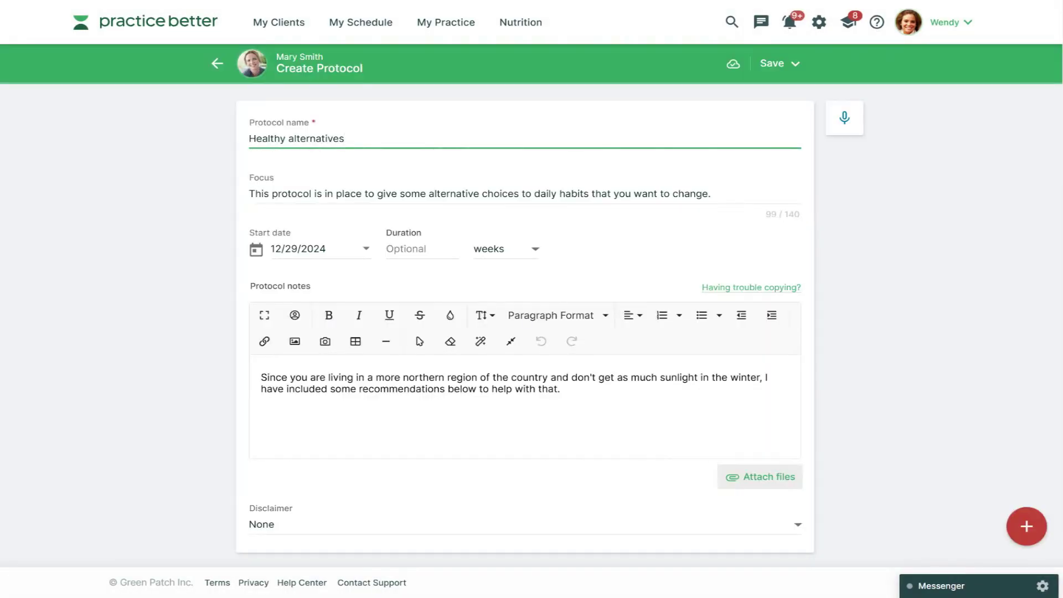
pyautogui.click(785, 68)
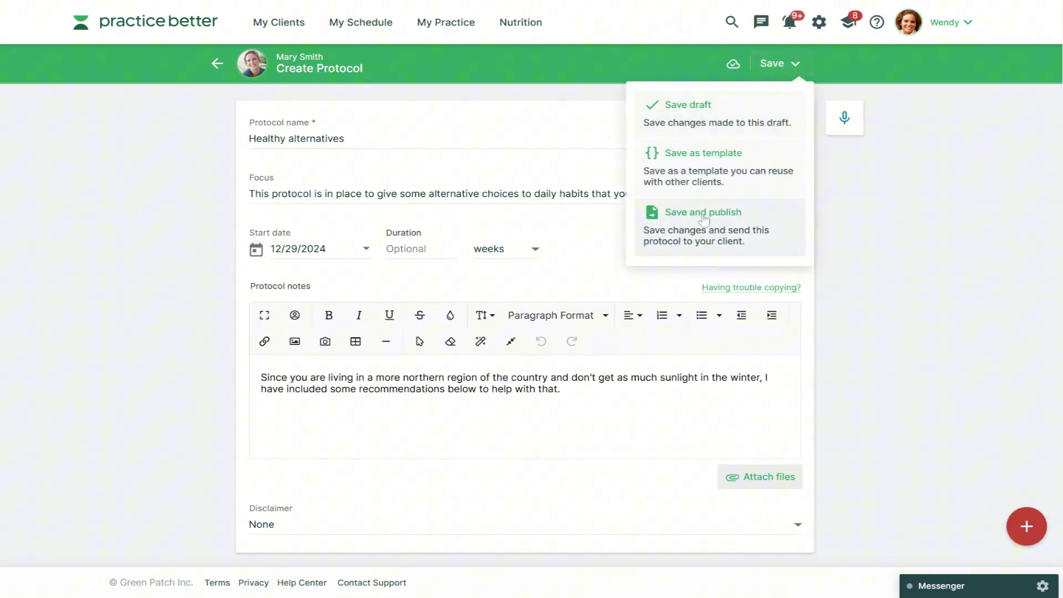
pyautogui.click(704, 221)
pyautogui.click(546, 343)
pyautogui.click(636, 394)
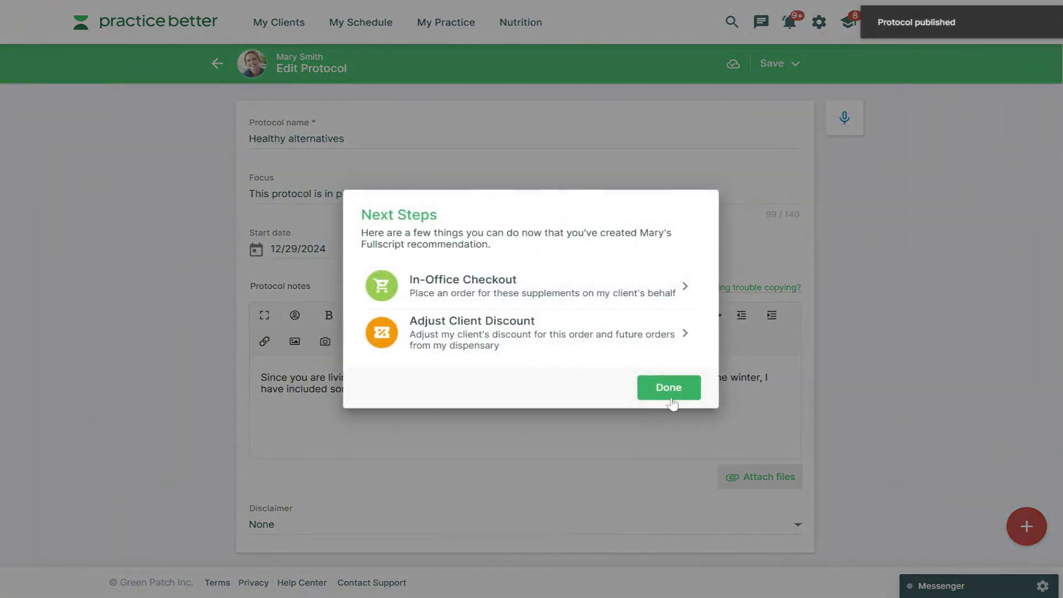
pyautogui.click(662, 388)
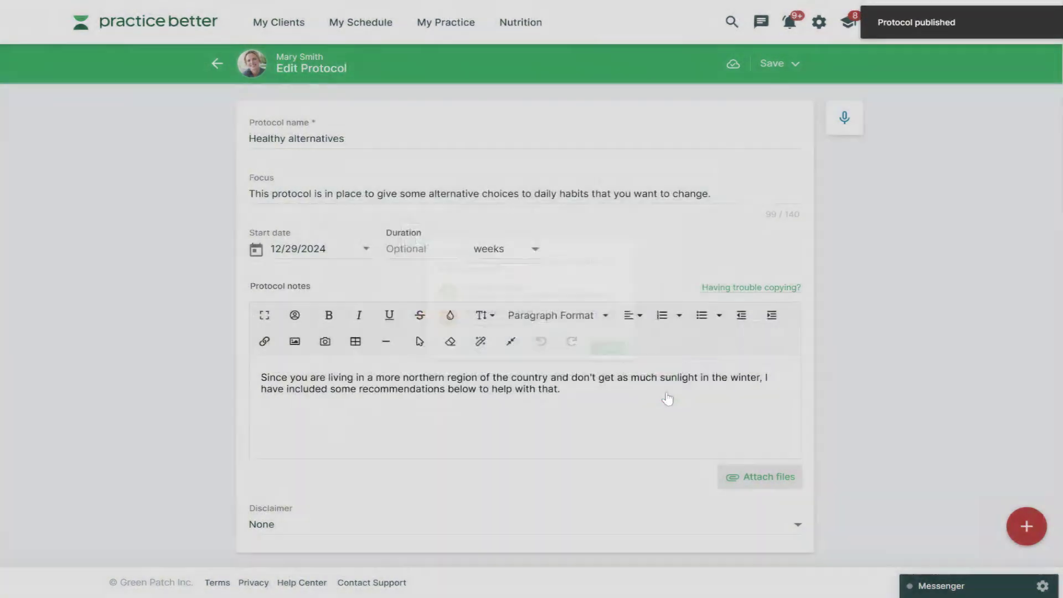
pyautogui.click(285, 250)
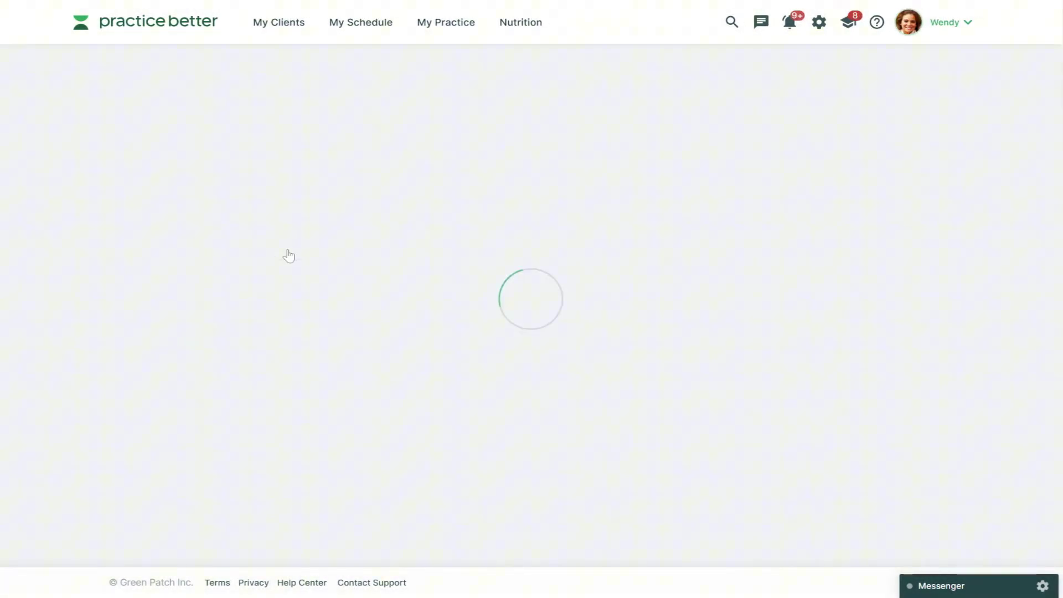
# Scroll the client's Medical History down to the Supplement History section
pyautogui.scroll(-15, 696, 272)
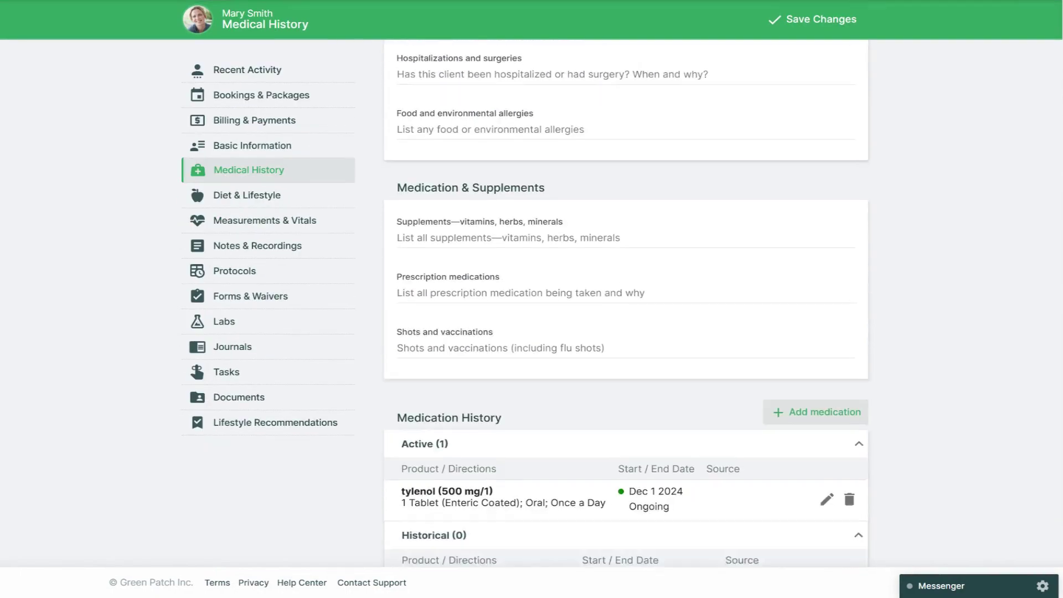